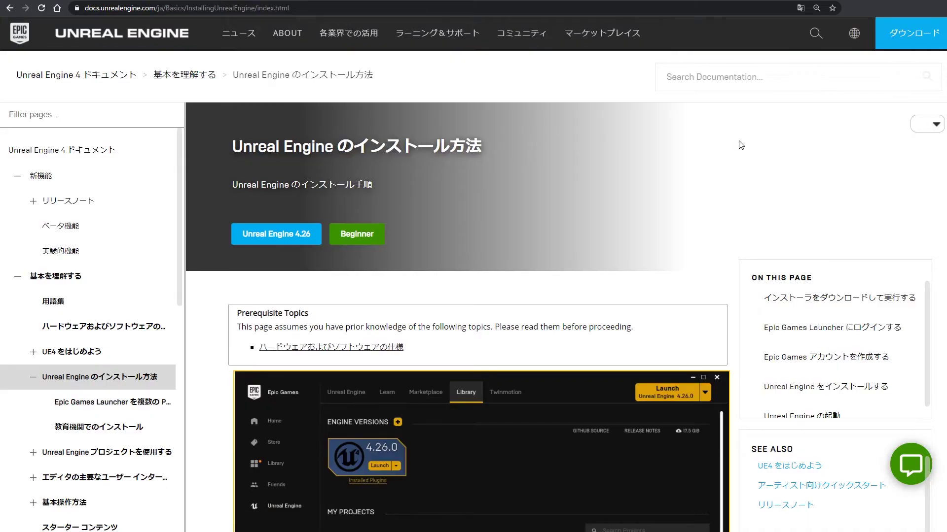
Step: Scroll through the Unreal Engine installation guide page to read it
scroll(739, 144, "up", 1)
scroll(810, 142, "down", 4)
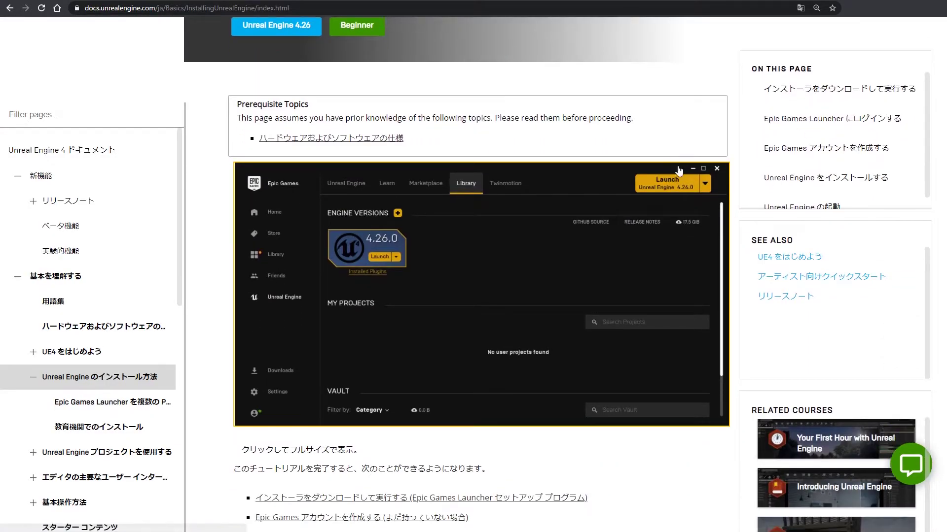
scroll(679, 171, "down", 2)
scroll(680, 171, "down", 4)
scroll(680, 171, "down", 3)
scroll(679, 171, "down", 2)
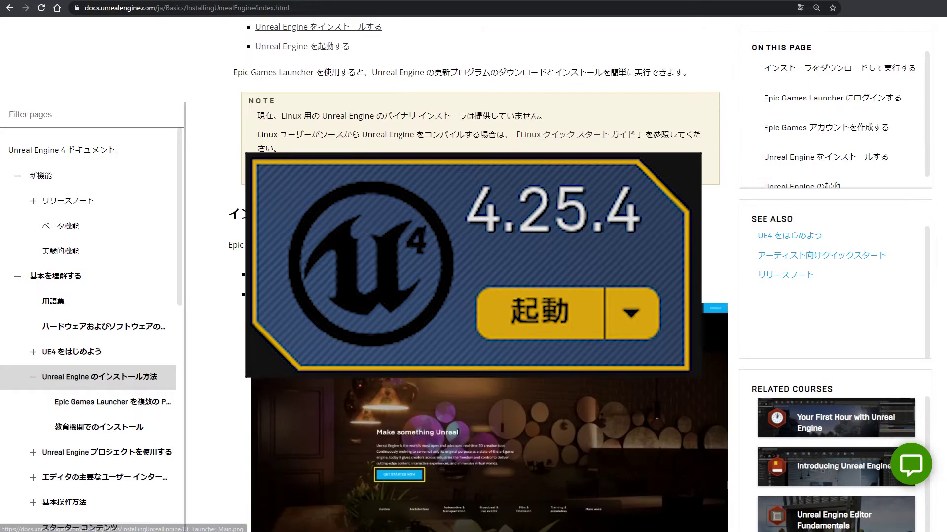
scroll(483, 276, "up", 6)
scroll(483, 276, "down", 6)
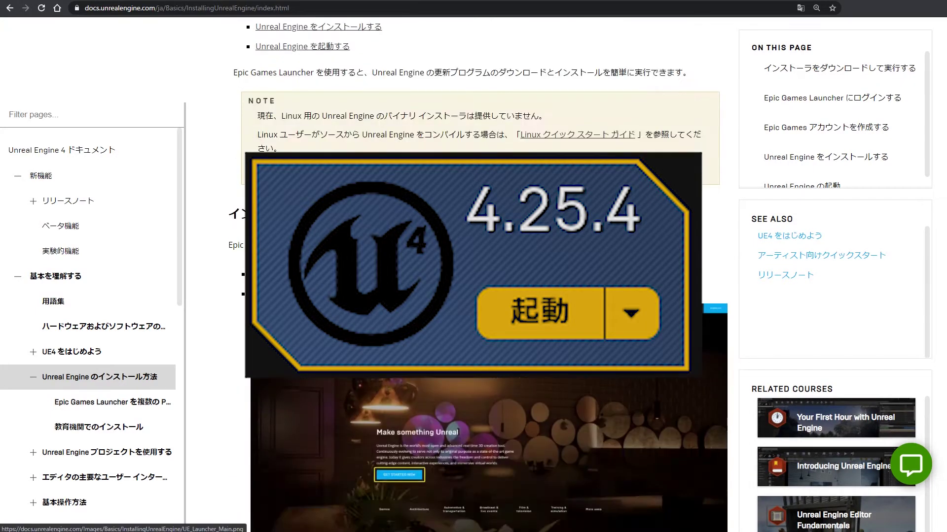
scroll(483, 277, "down", 5)
scroll(483, 276, "down", 5)
scroll(483, 276, "down", 5)
scroll(484, 276, "down", 5)
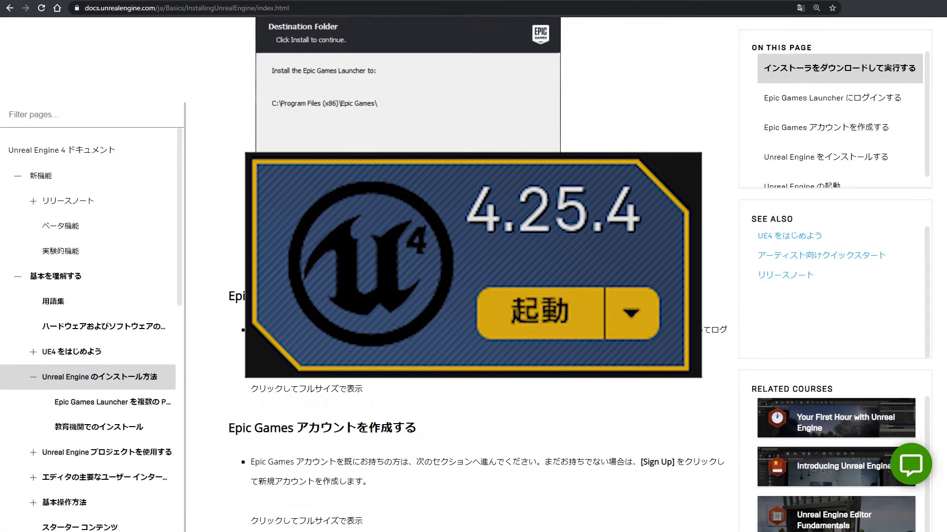
scroll(483, 276, "down", 5)
scroll(483, 276, "down", 5)
scroll(483, 276, "down", 5)
scroll(483, 276, "down", 5)
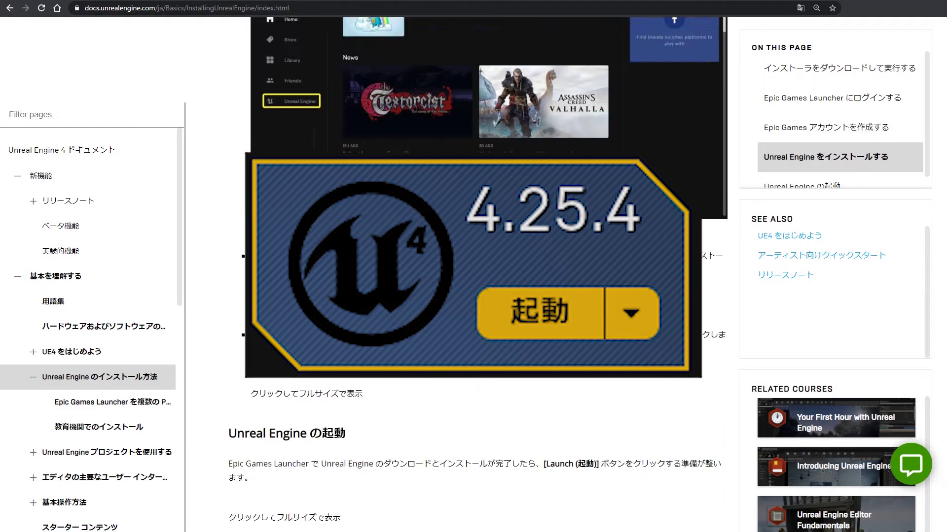
scroll(483, 276, "down", 5)
scroll(483, 276, "down", 5)
scroll(483, 276, "down", 5)
scroll(474, 277, "down", 5)
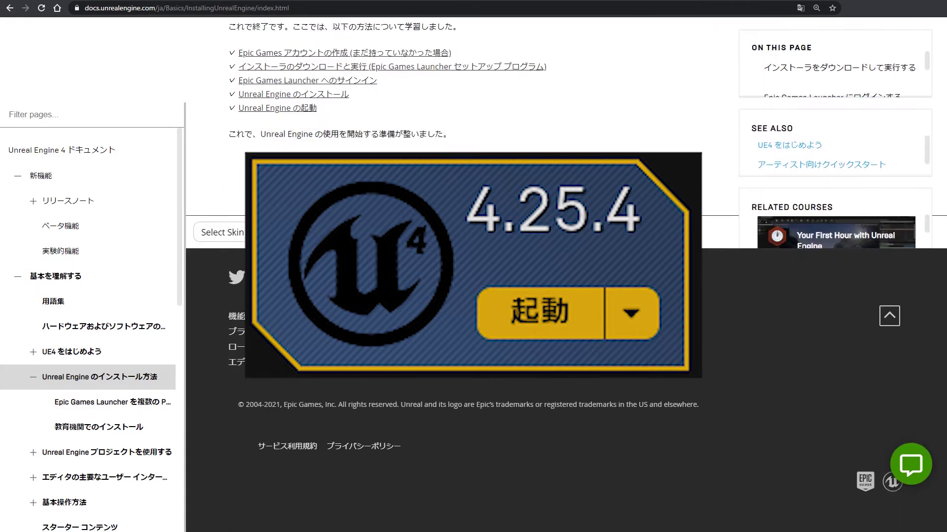
scroll(473, 276, "up", 5)
scroll(473, 276, "up", 4)
scroll(473, 276, "down", 1)
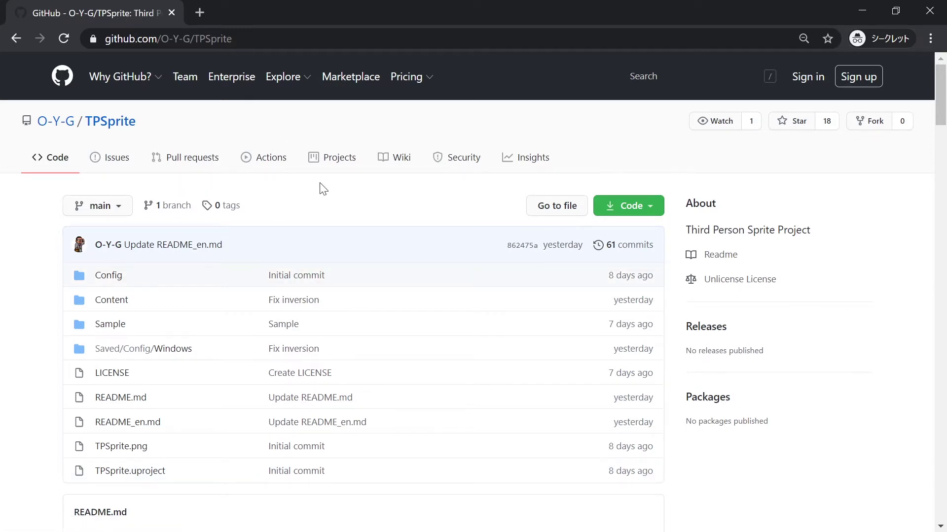
Step: Download the TPSprite repository as TPSprite-main.zip and open TPSprite.uproject in UE4
left_click(649, 211)
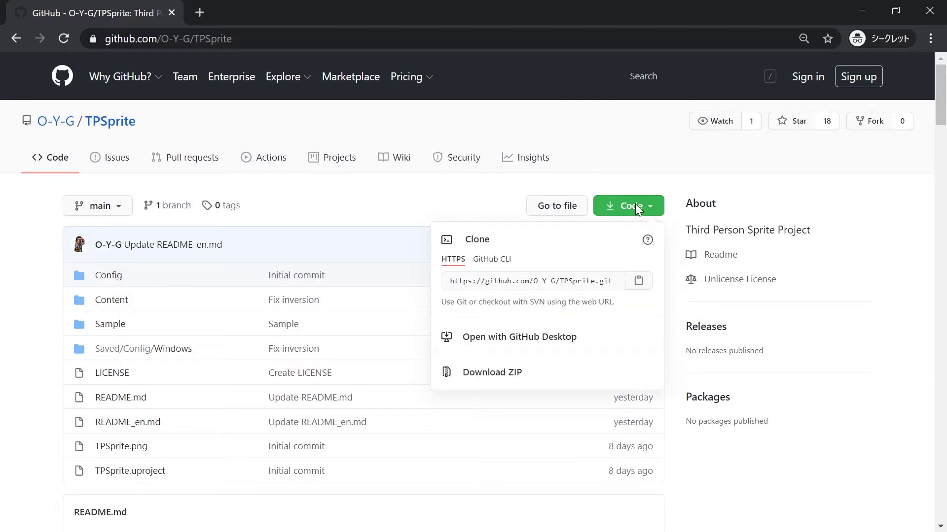
left_click(527, 382)
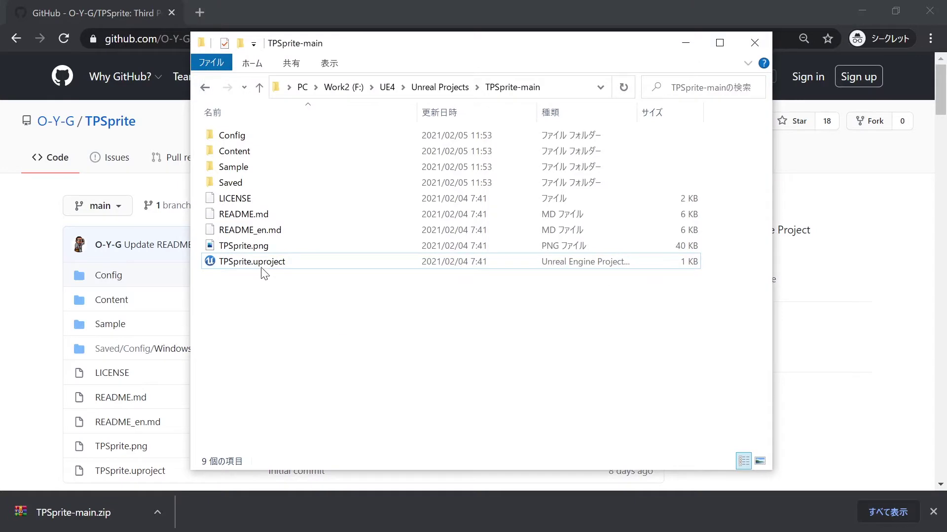
left_click(261, 268)
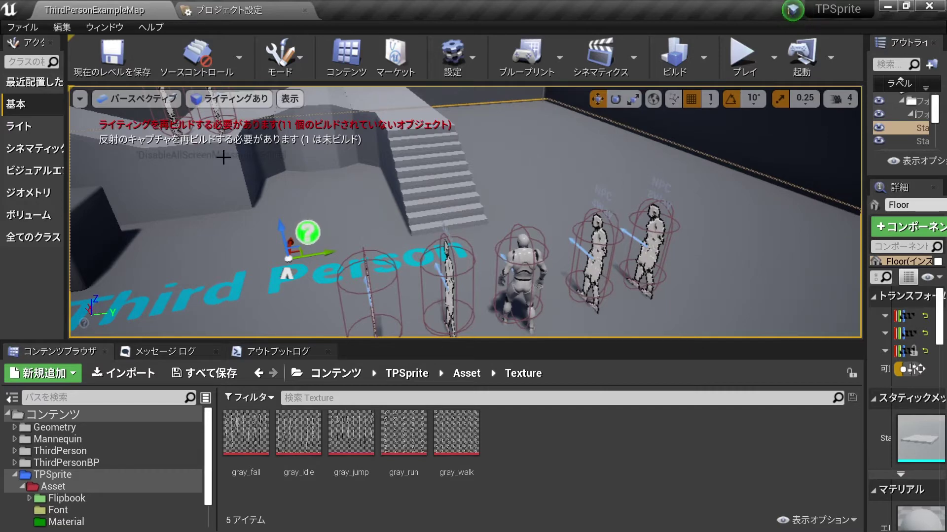
Step: Build the level so lighting warnings clear and map check shows 0 errors, 0 warnings
left_click(677, 63)
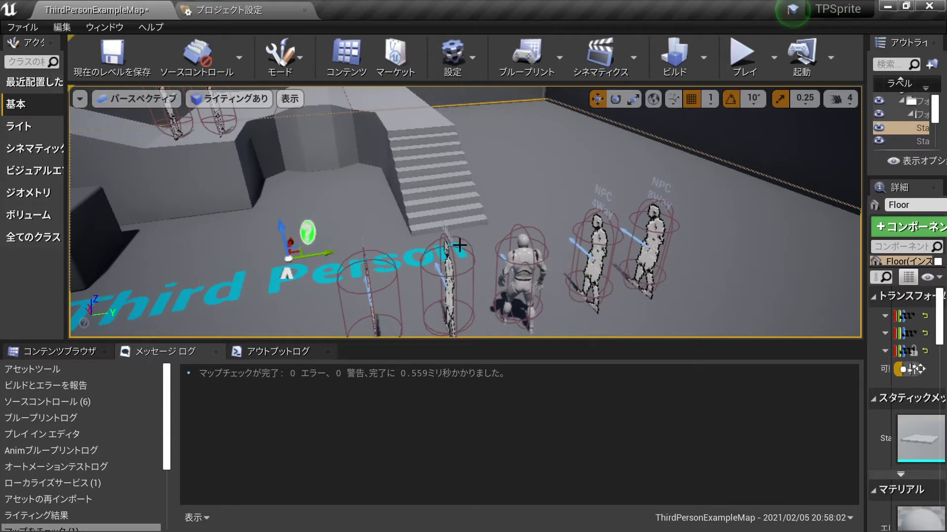
Step: Play the level in the editor and walk the sprite character among the mannequins with WASD
left_click(723, 43)
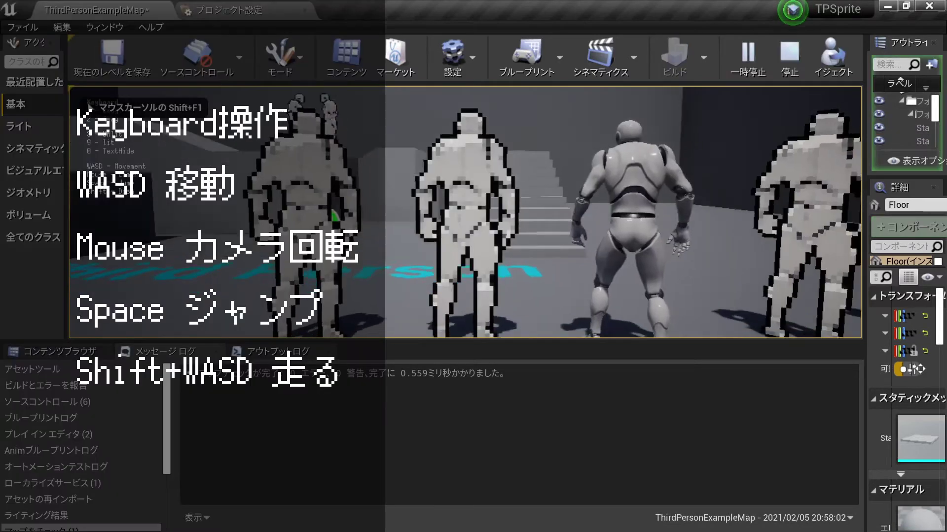
key("a")
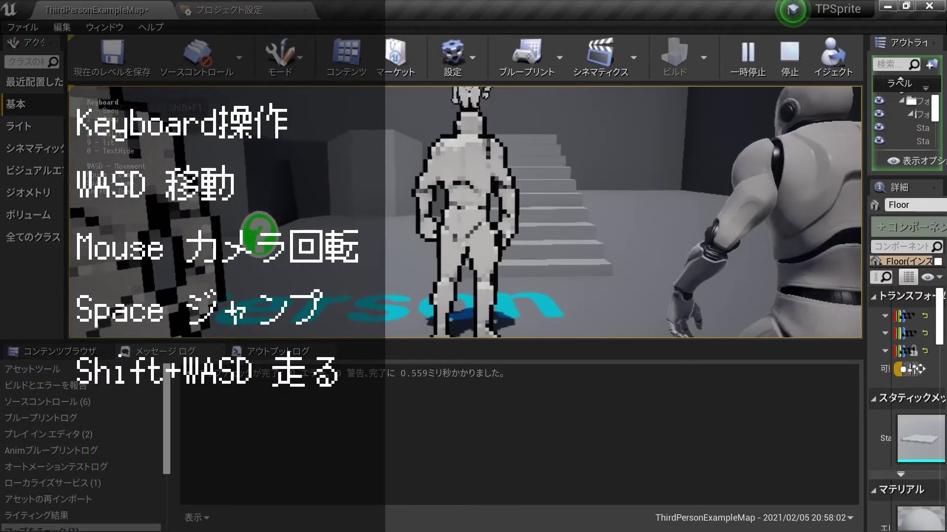
key("w")
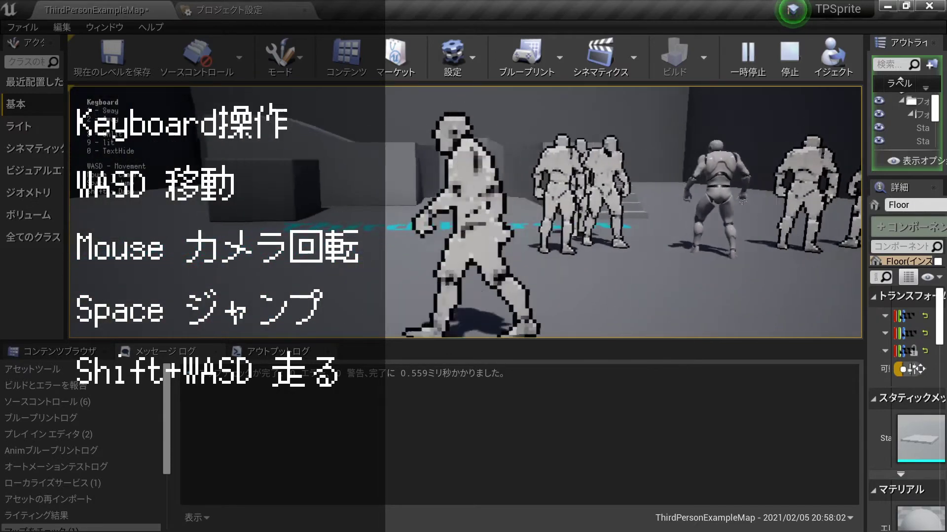
key("w")
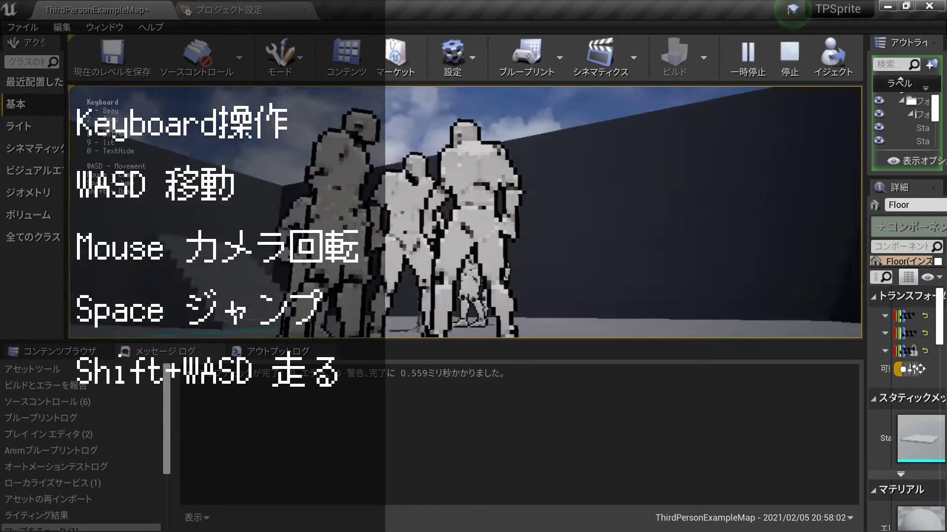
key("w")
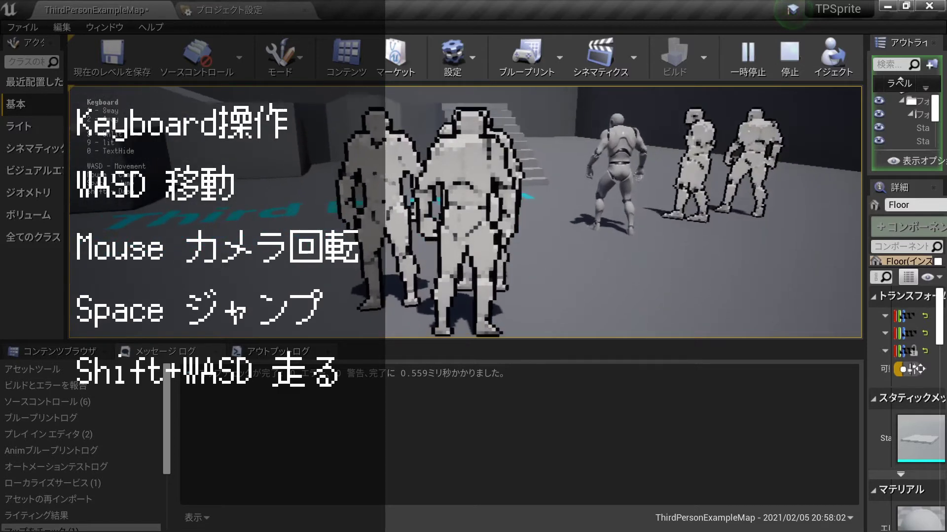
key("w")
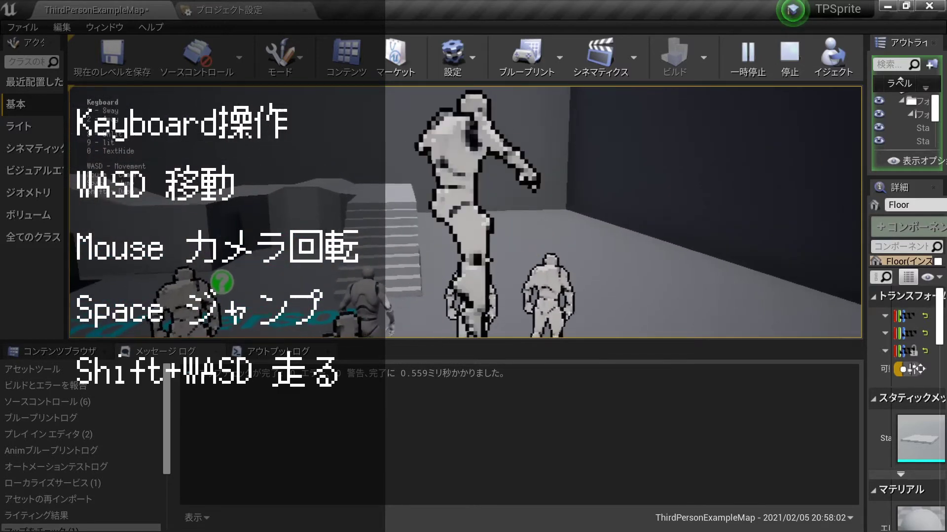
key("w")
key("w")
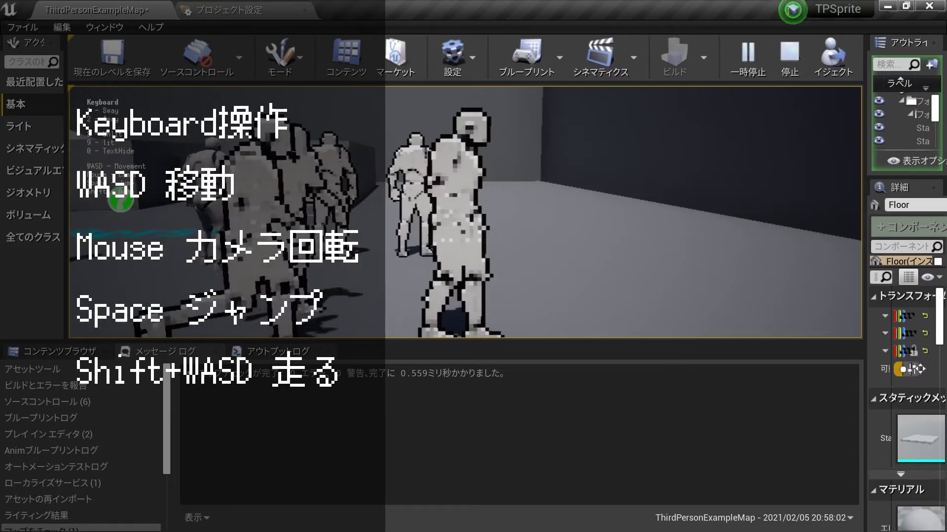
key("d")
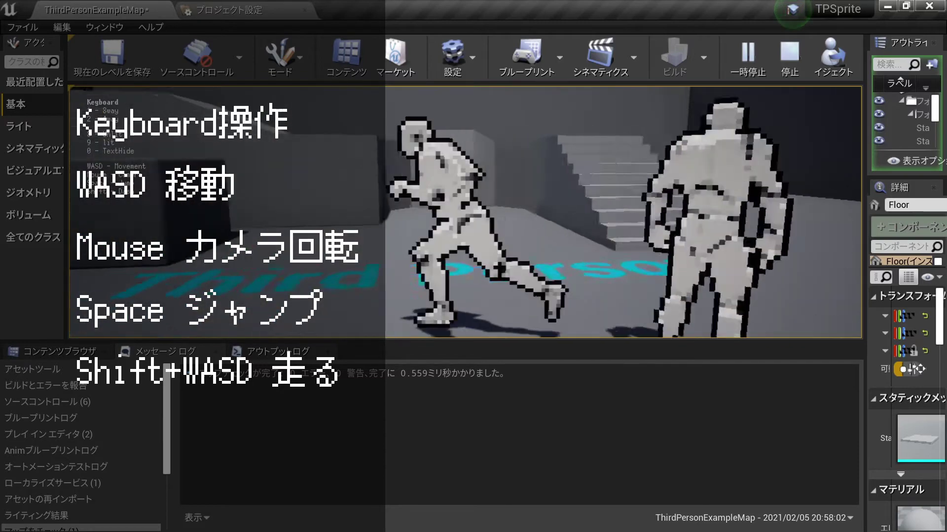
key("s")
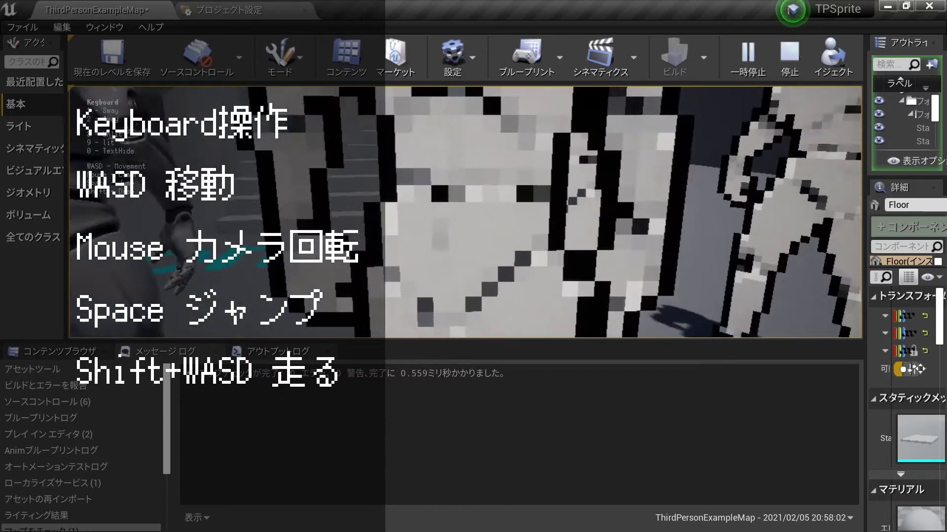
key("w")
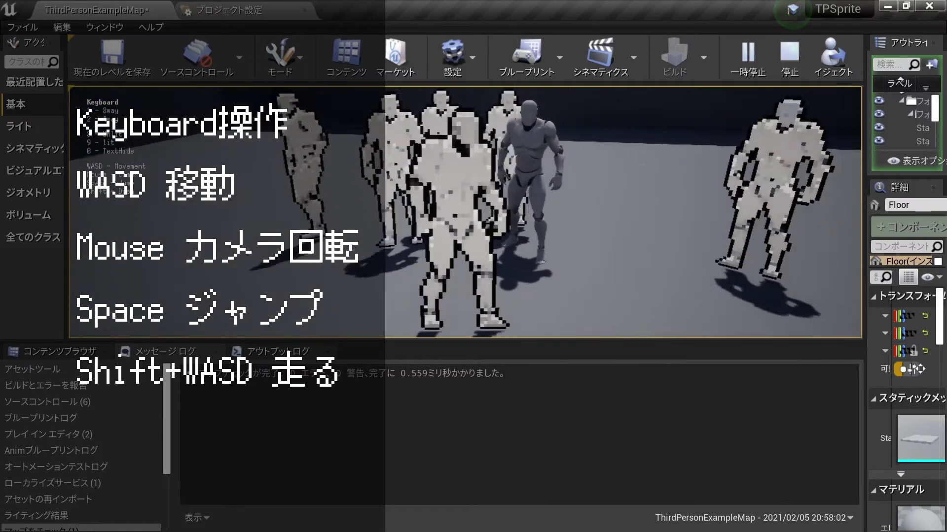
key("w")
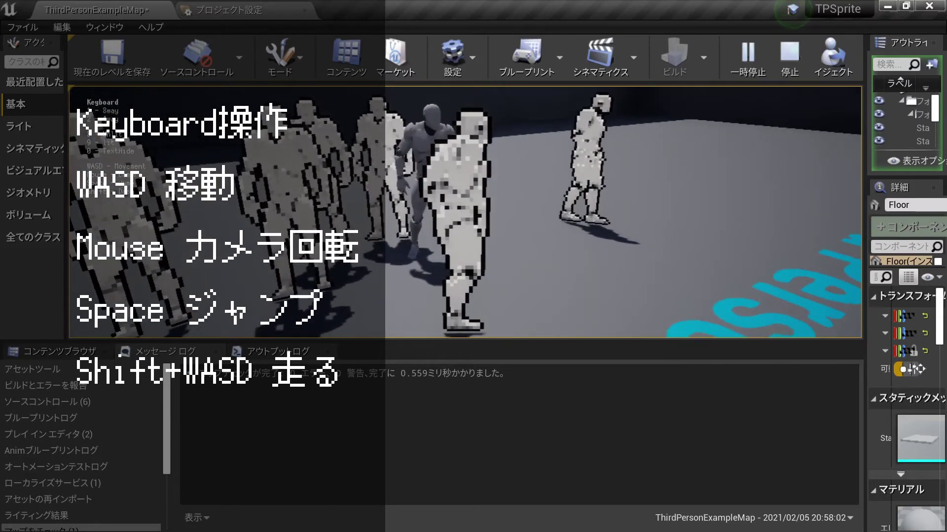
key("a")
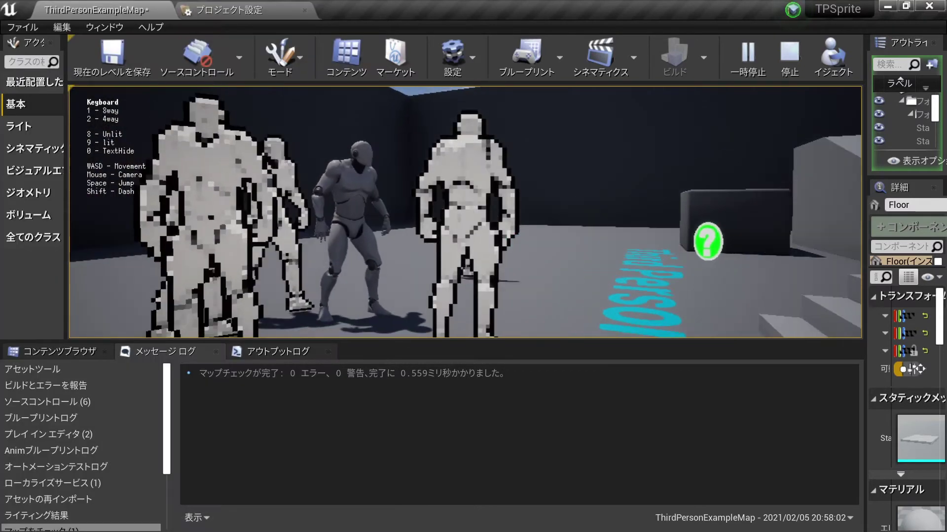
key("a")
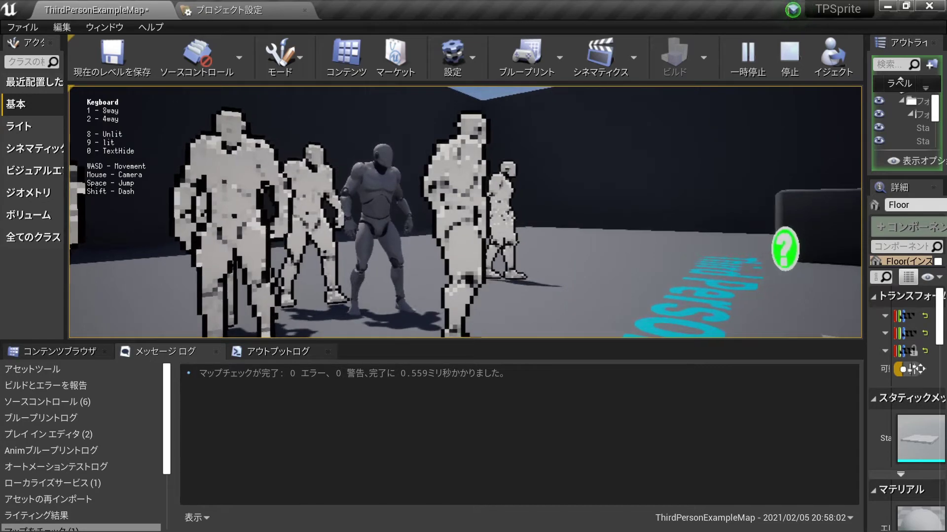
key("w")
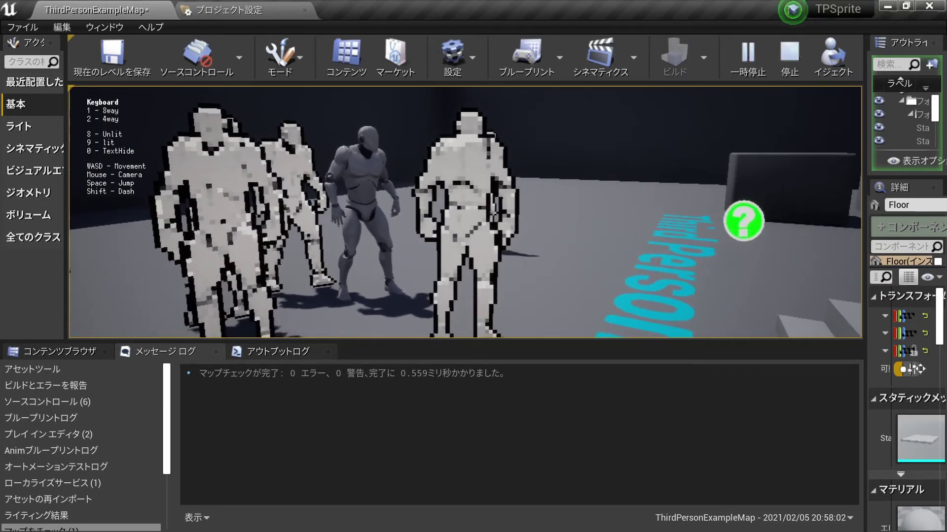
key("a")
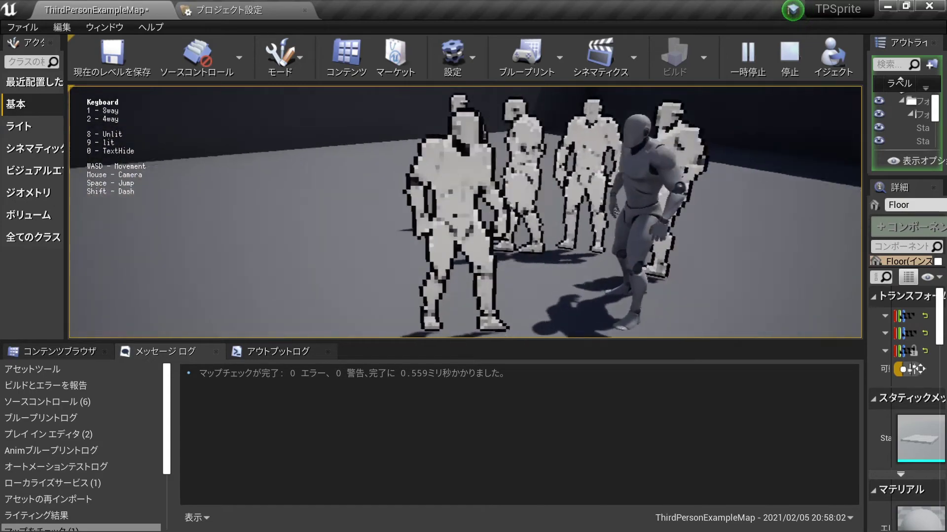
key("d")
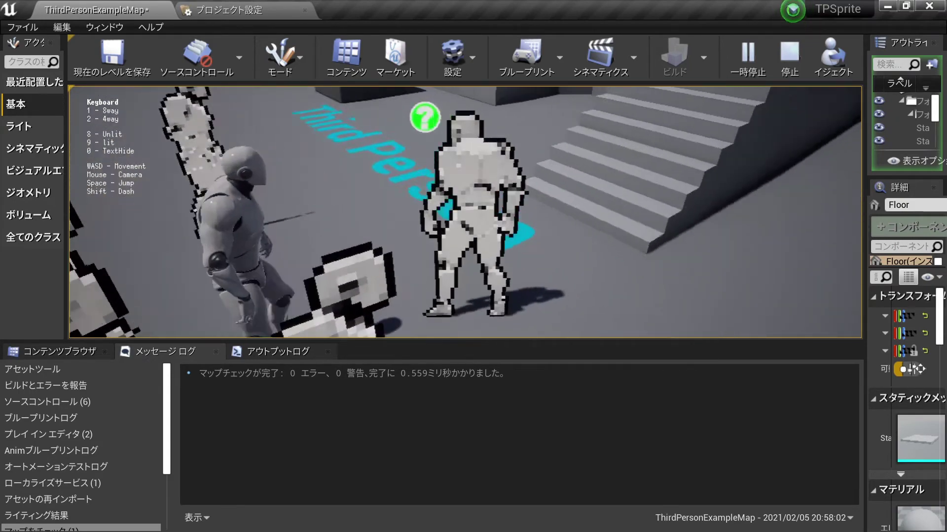
key("w")
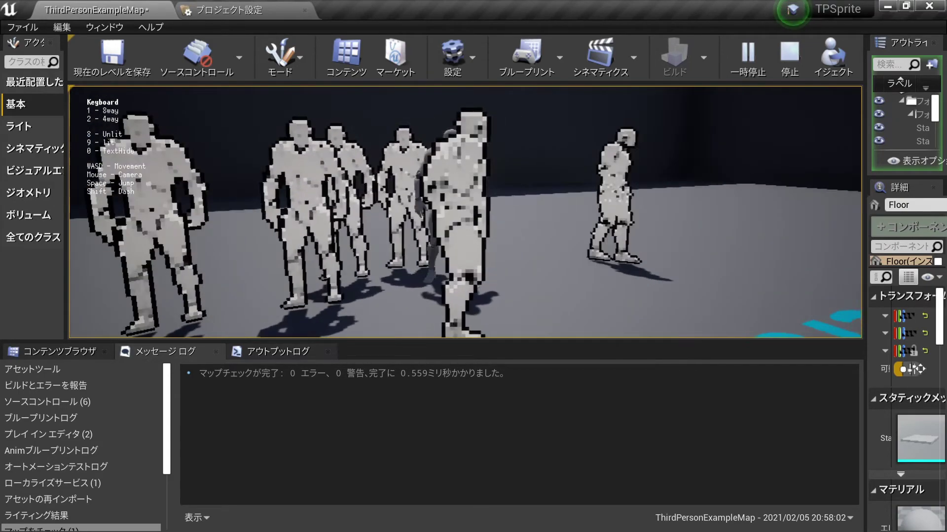
key("w")
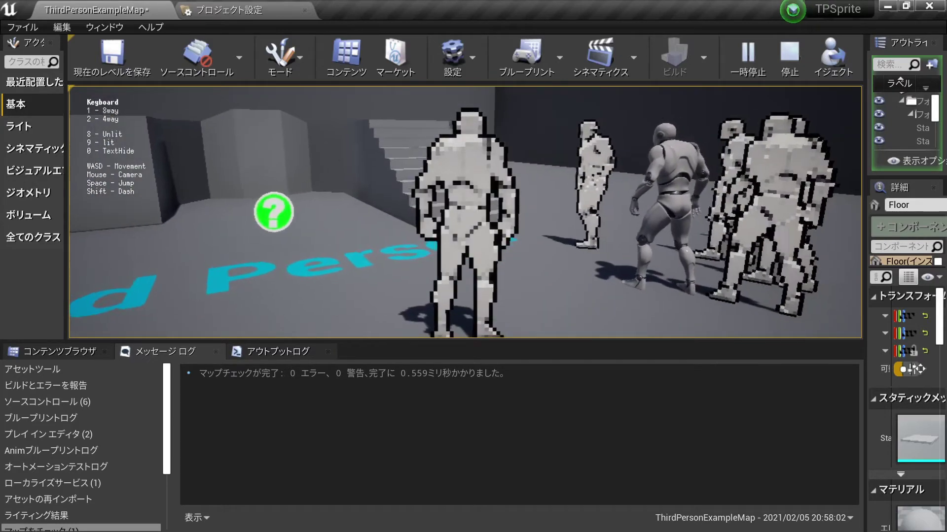
key("w")
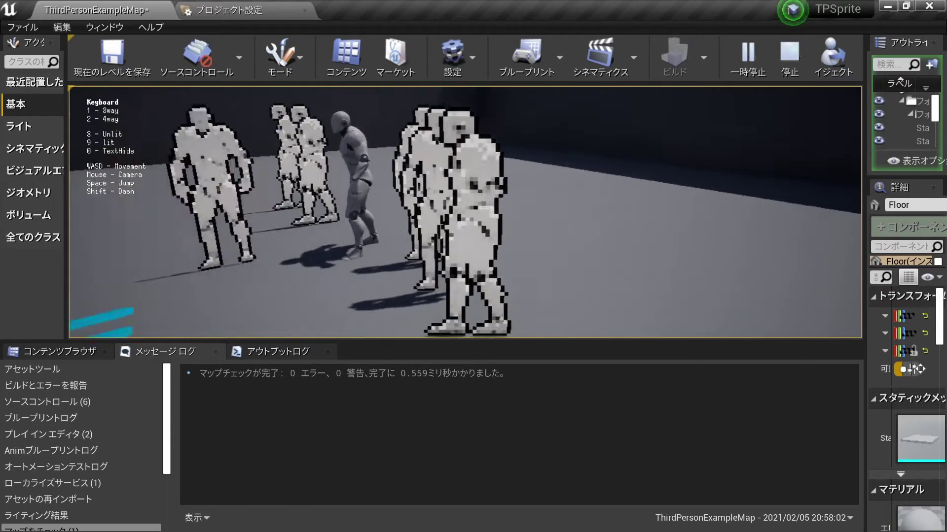
key("w")
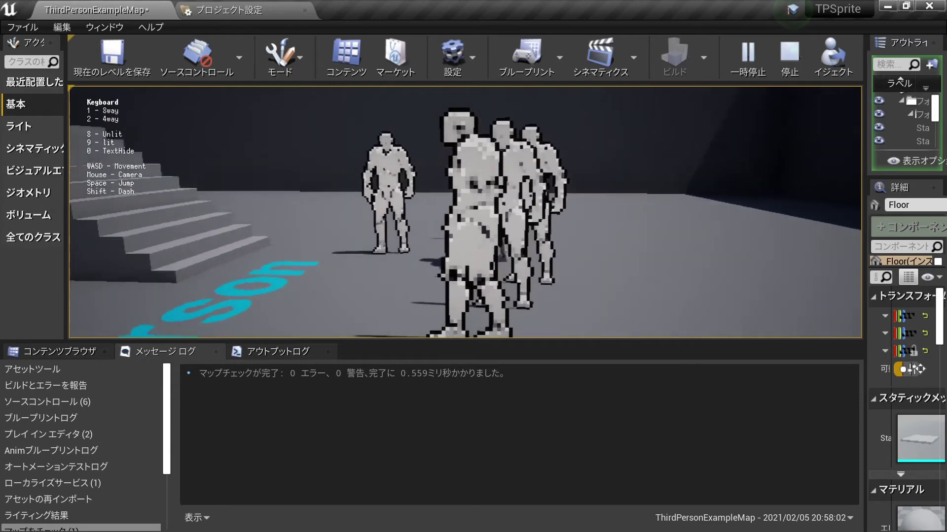
key("w")
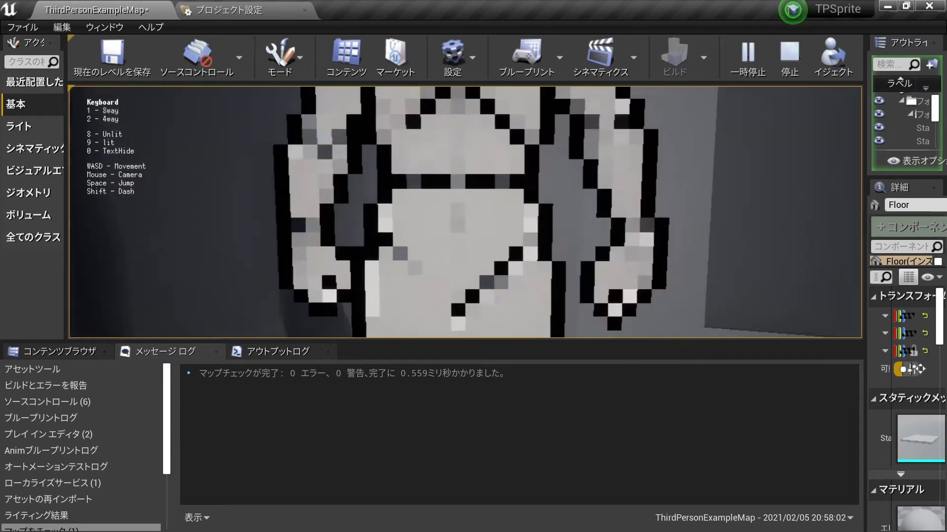
key("w")
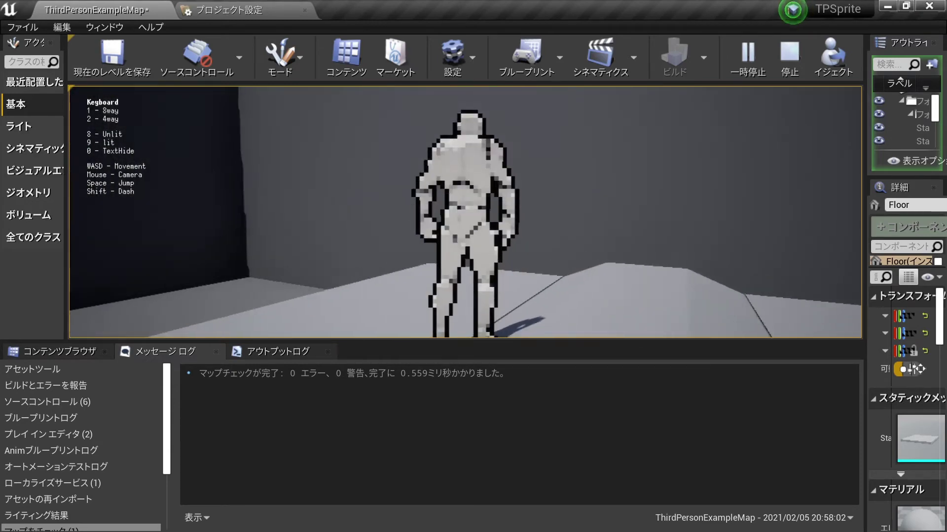
key("w")
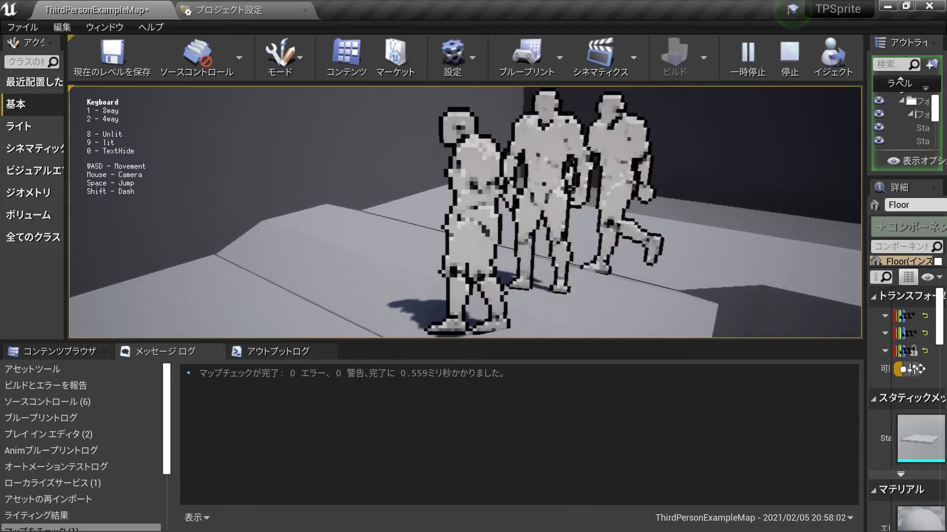
key("w")
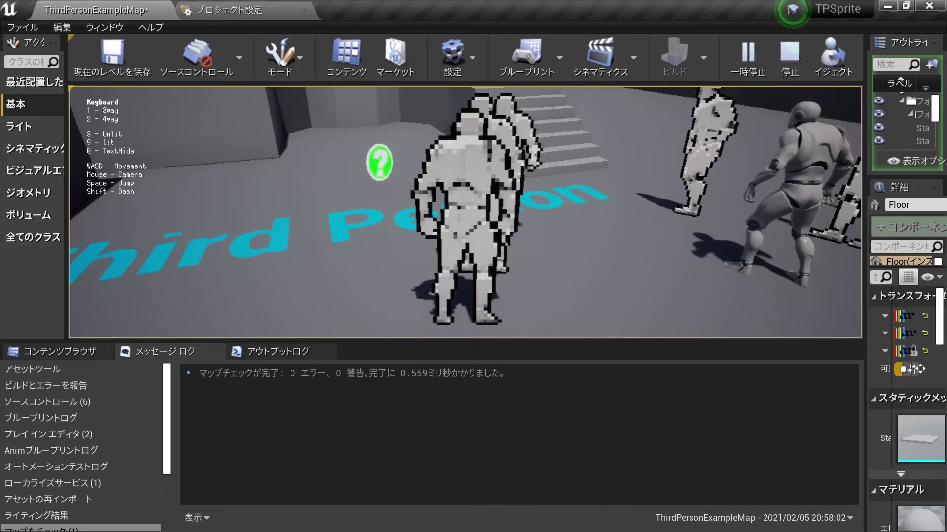
key("Escape")
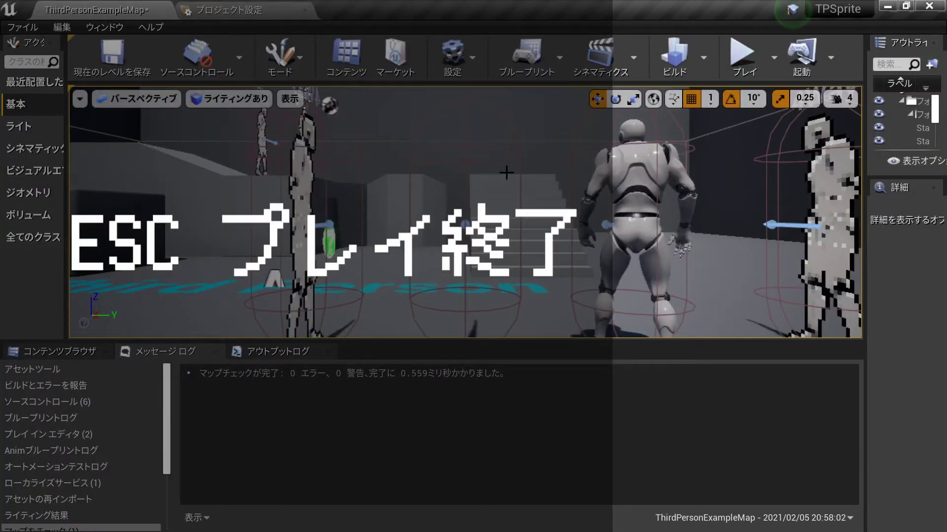
Step: Orbit and pan the editor viewport to overlook the stairs and sprite mannequins
right_click_drag(568, 179, 465, 160)
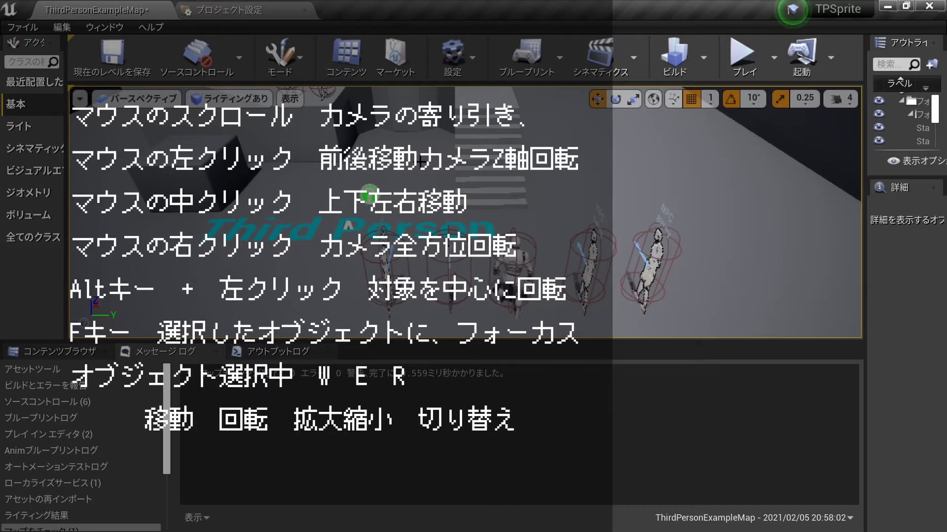
mouse_move(369, 195)
right_mouse_down()
mouse_move(140, 288)
mouse_move(242, 302)
mouse_move(357, 296)
mouse_move(395, 224)
right_mouse_up()
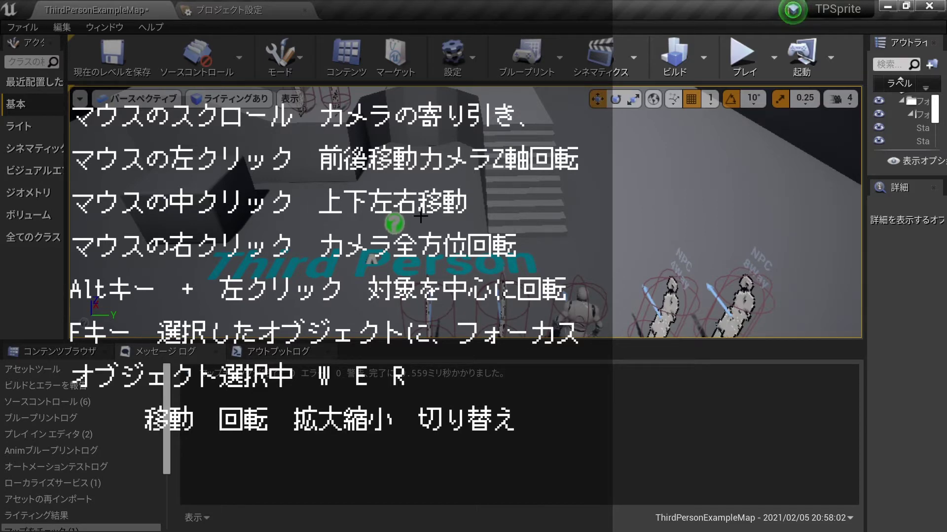
mouse_move(394, 223)
right_mouse_down()
mouse_move(435, 261)
mouse_move(396, 271)
mouse_move(406, 258)
mouse_move(406, 265)
mouse_move(365, 212)
mouse_move(365, 247)
mouse_move(345, 247)
right_mouse_up()
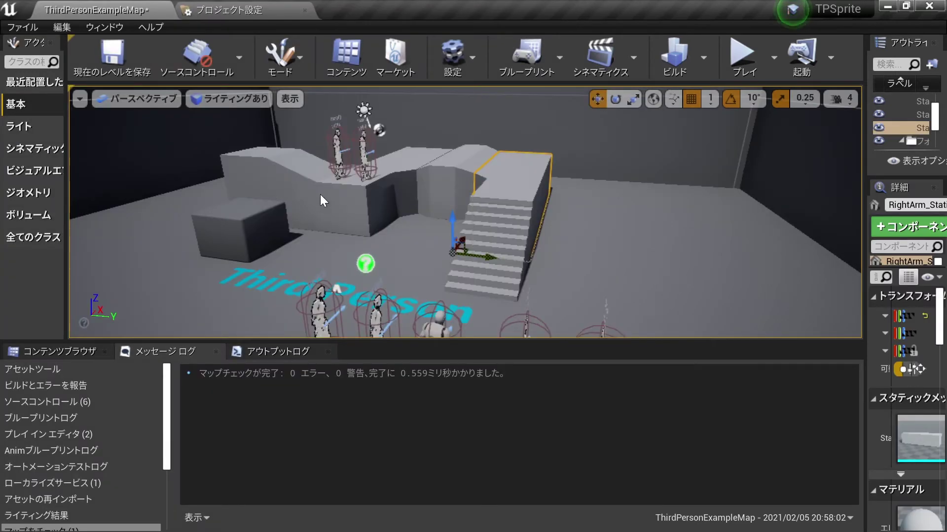
right_click_drag(513, 245, 483, 244)
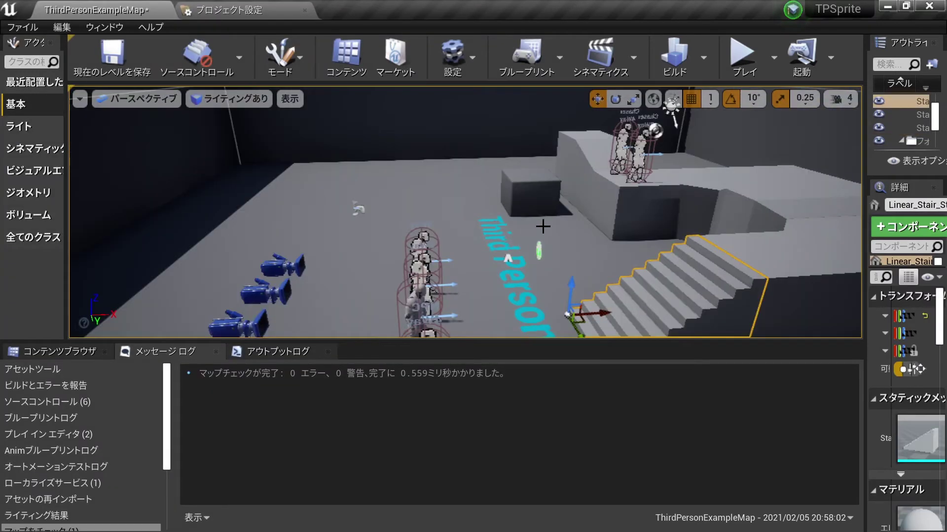
mouse_move(516, 206)
right_mouse_down()
mouse_move(493, 227)
mouse_move(375, 188)
mouse_move(414, 242)
right_mouse_up()
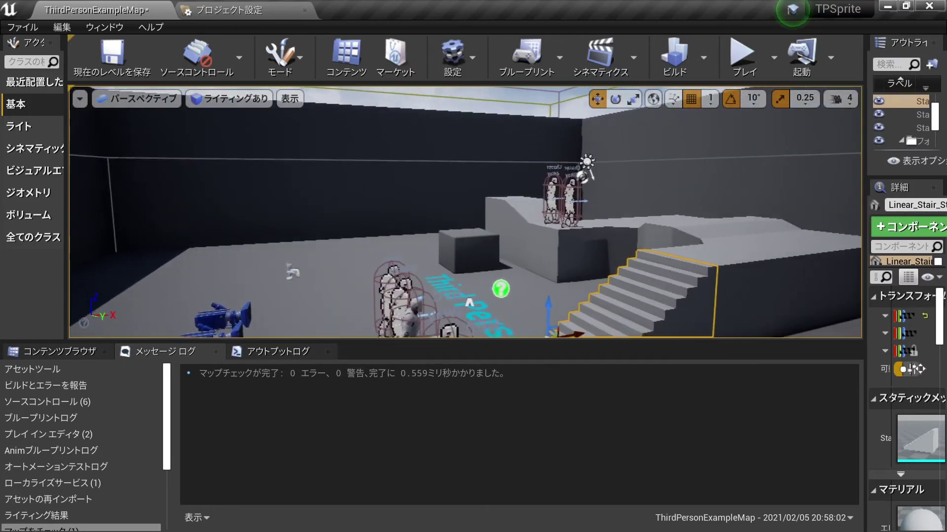
left_click(422, 239)
Step: Frame the cube, orbit to a frontal view, and drag it left across the floor
key("f")
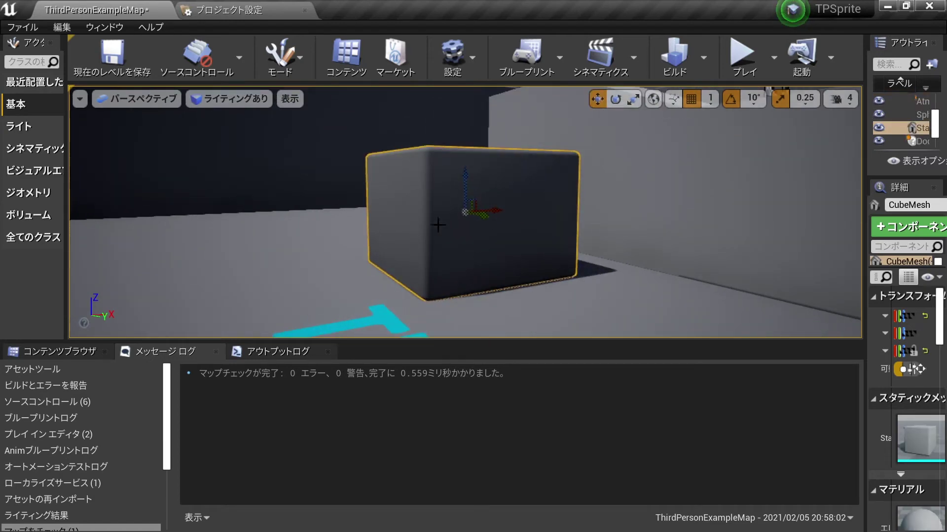
left_click_drag(408, 203, 384, 227, "alt")
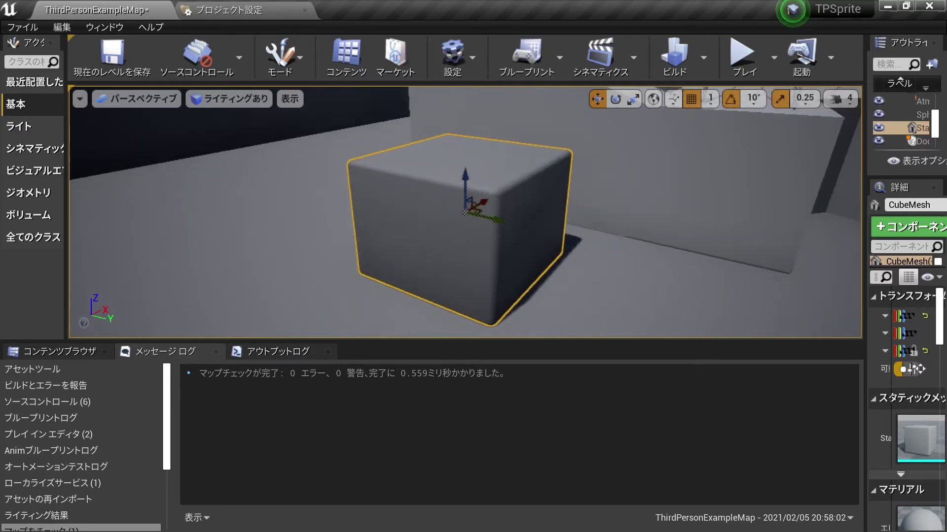
left_click_drag(554, 238, 483, 222, "alt")
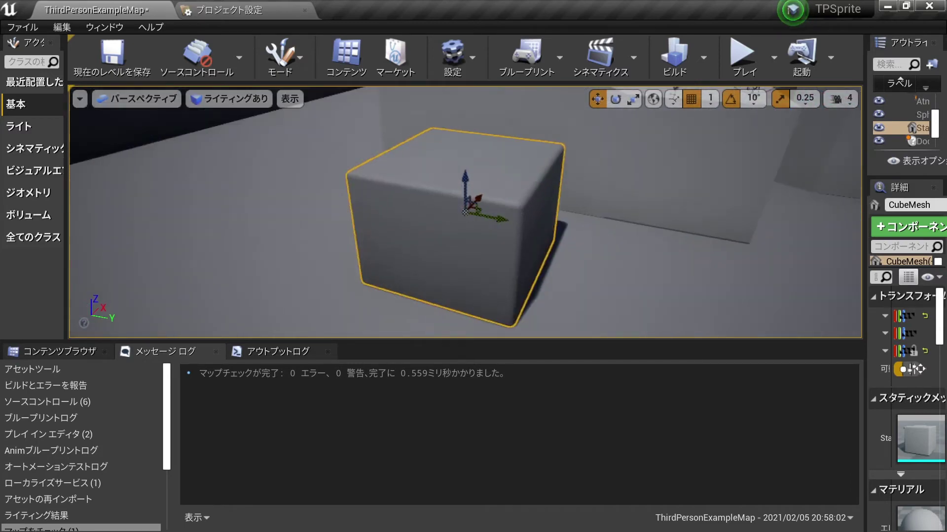
left_click_drag(554, 241, 554, 243, "alt")
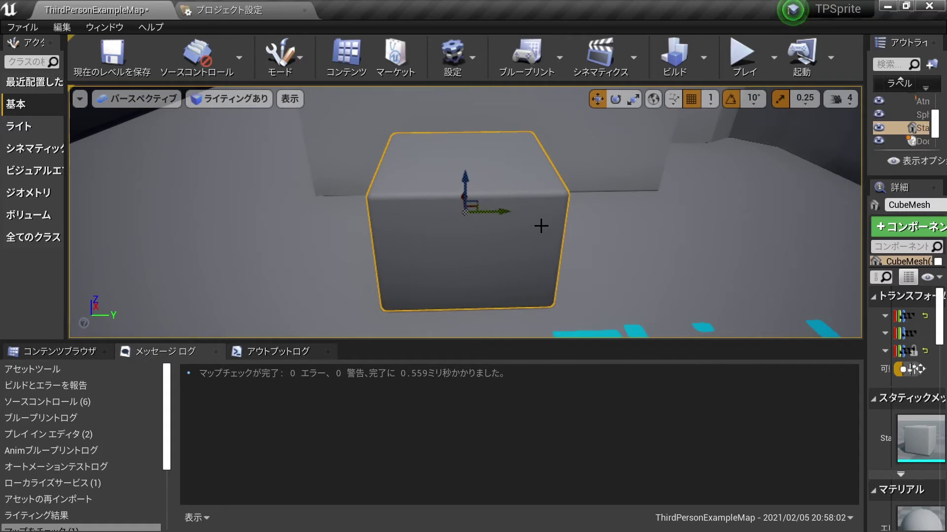
mouse_move(488, 212)
left_mouse_down()
mouse_move(351, 234)
mouse_move(216, 236)
left_mouse_up()
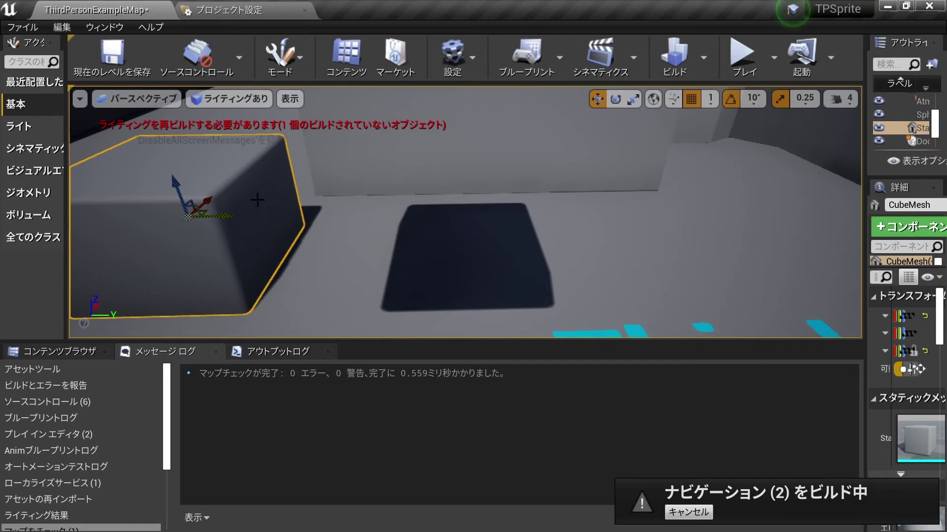
Step: Rotate the cube around its vertical axis and scale it uniformly
scroll(248, 231, "down", 3)
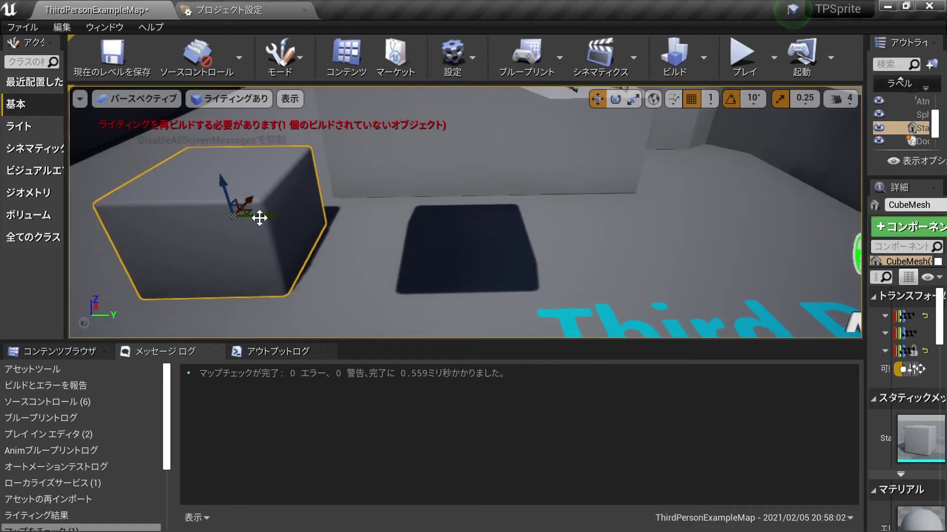
key("e")
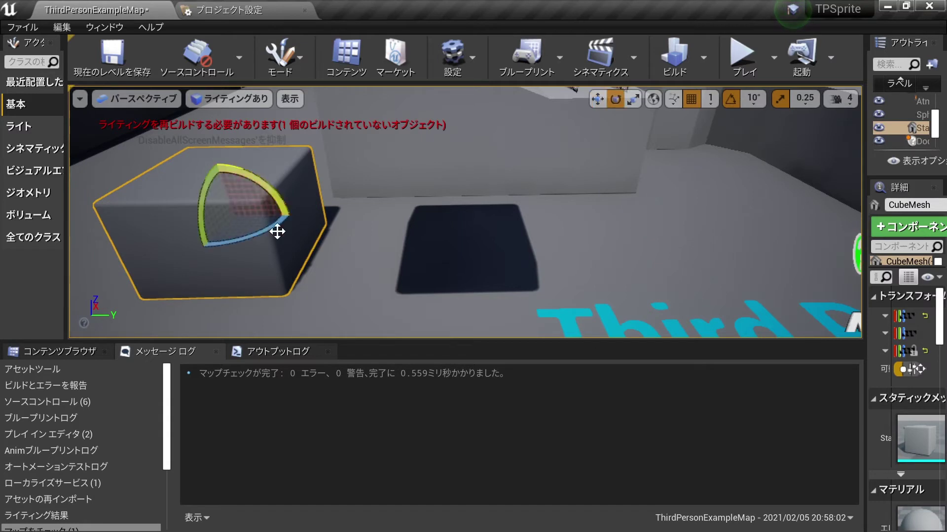
left_click_drag(245, 173, 268, 189)
key("r")
left_click_drag(232, 215, 218, 188)
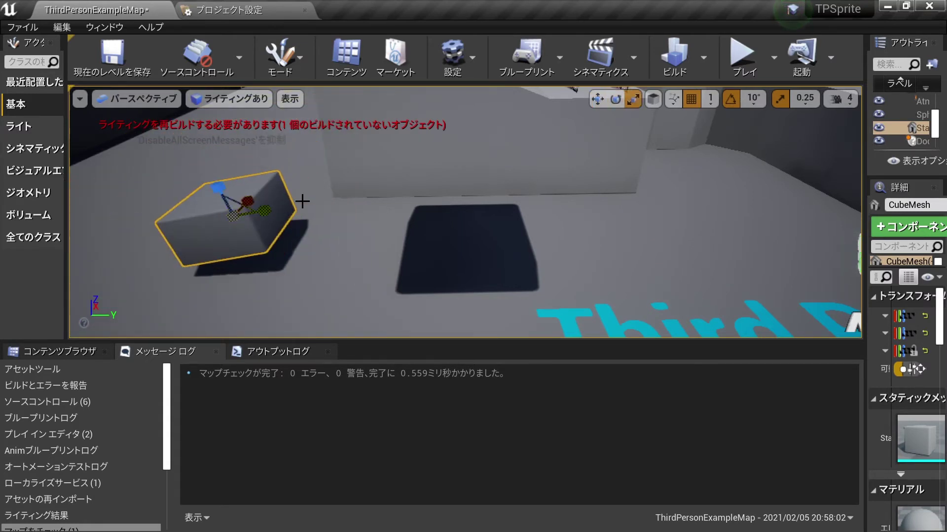
Step: Cycle the move, rotate and scale gizmos, then undo the cube's last two changes
key("w")
key("e")
key("r")
key("w")
key("e")
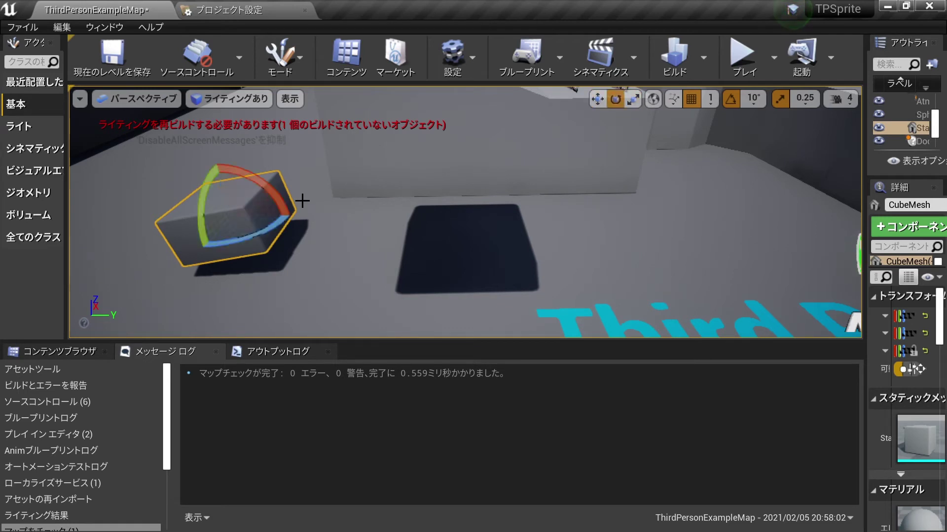
key("r")
key("w")
key("e")
key("w")
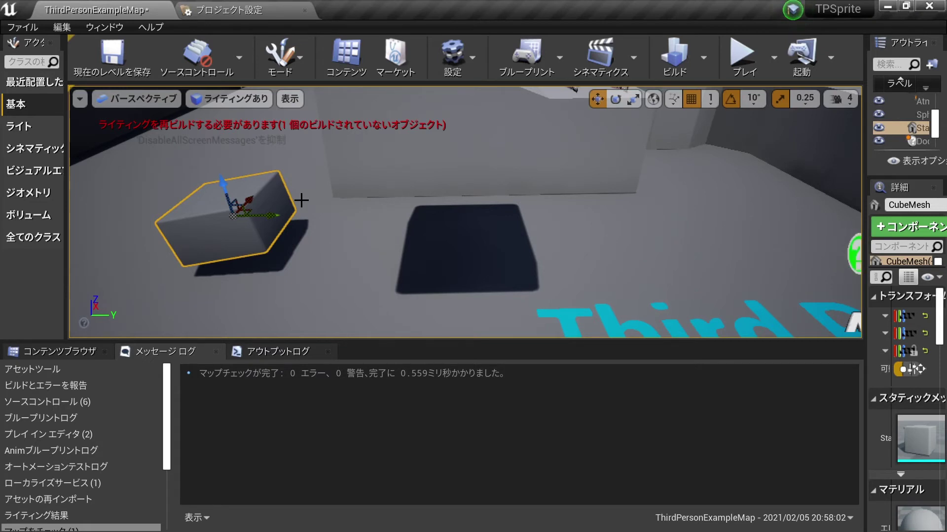
key("ctrl+z")
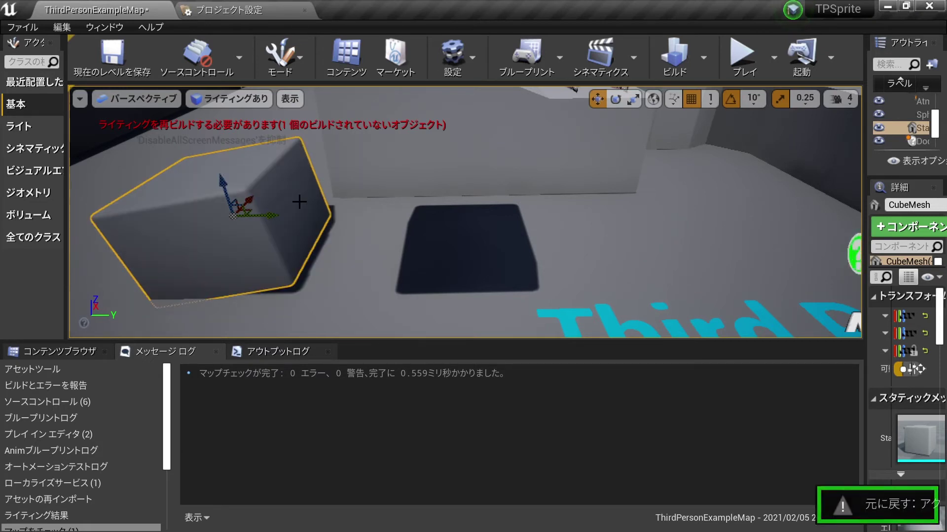
key("ctrl+z")
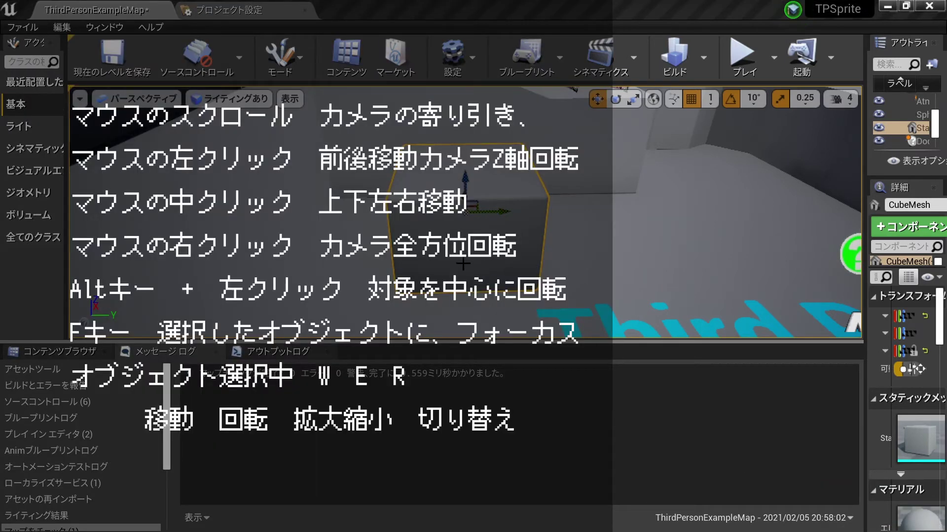
Step: Orbit the viewport around the level and back to the original view
right_click_drag(449, 264, 450, 263)
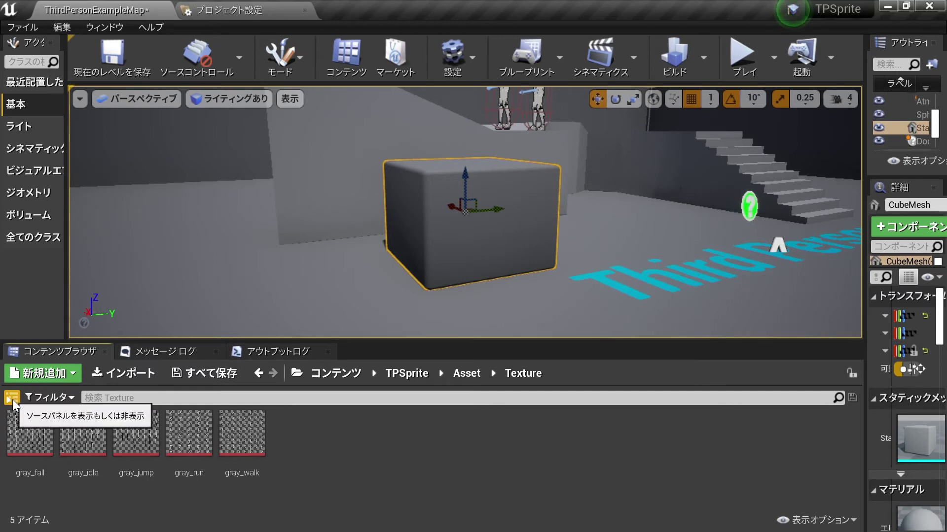
Step: Show the folder tree, enlarge the content browser, and open the TPSprite folder
left_click(13, 398)
scroll(75, 454, "up", 2)
scroll(75, 451, "down", 2)
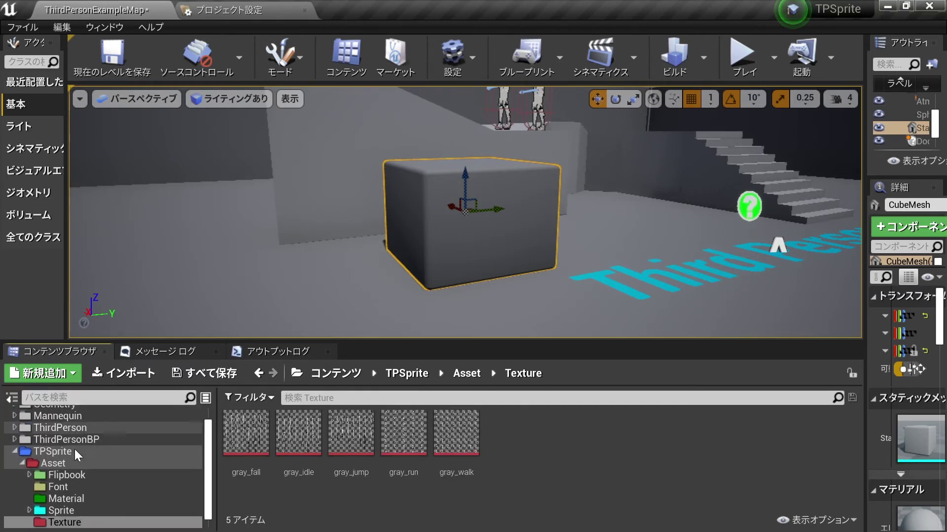
left_click_drag(156, 341, 155, 204)
left_click(156, 468)
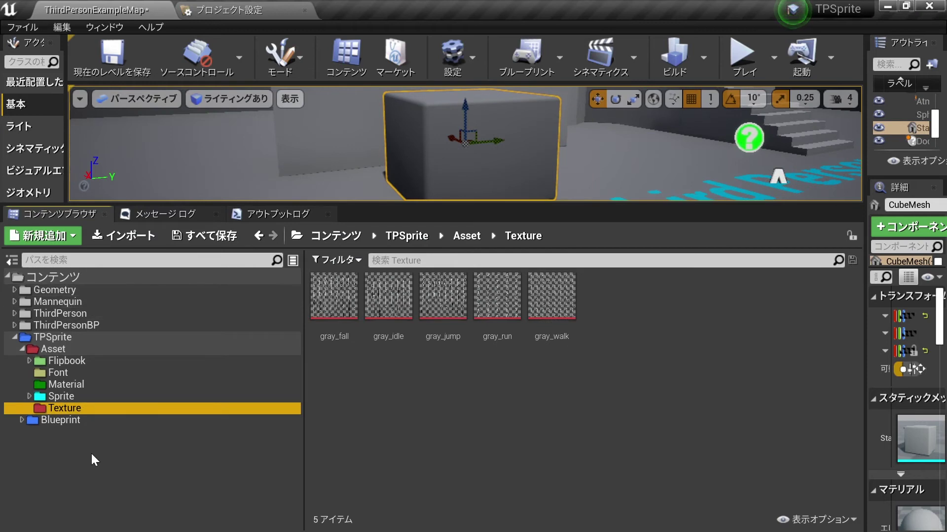
left_click(54, 340)
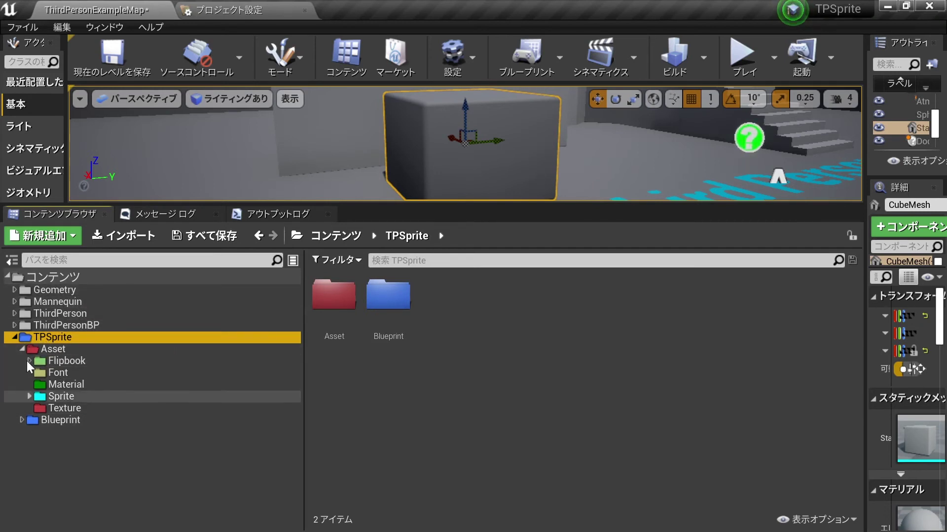
Step: Select Geometry through ThirdPersonBP, revisit TPSprite, then go to the root Content folder
left_click(70, 294)
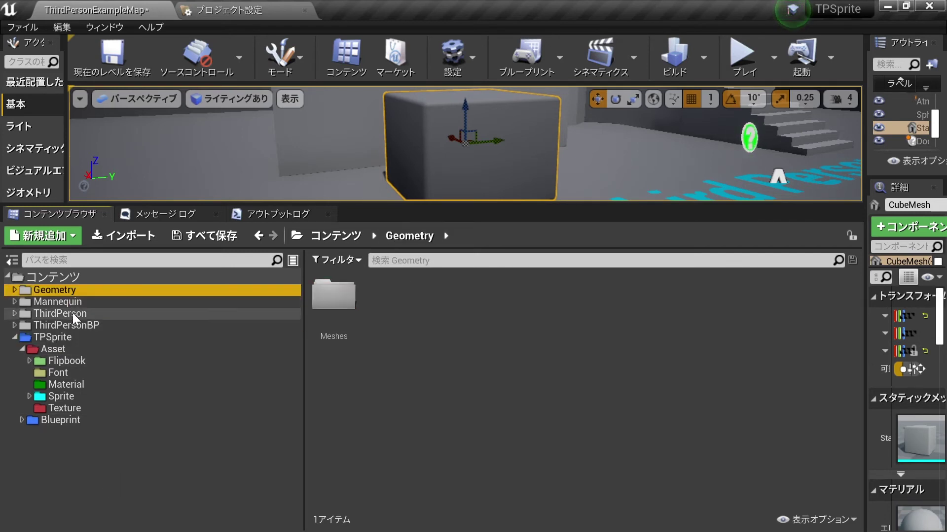
left_click(72, 325, "shift")
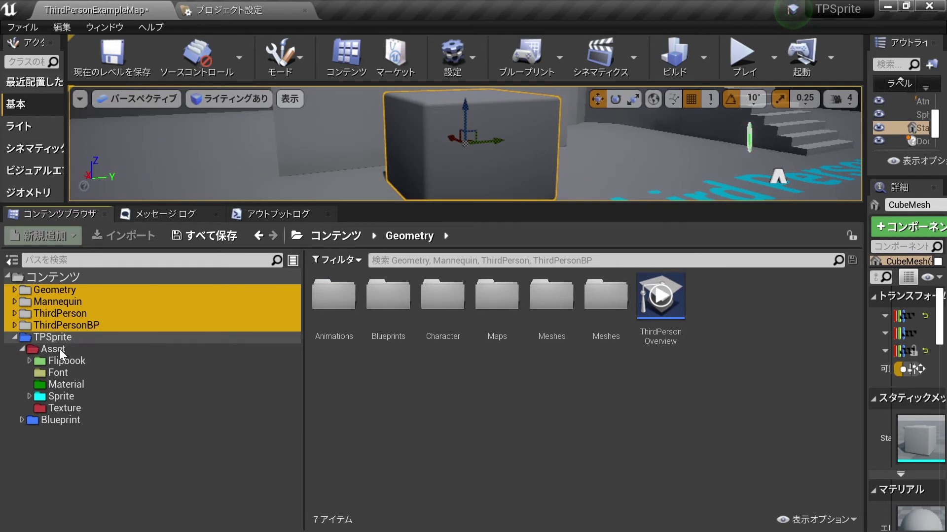
left_click(117, 337)
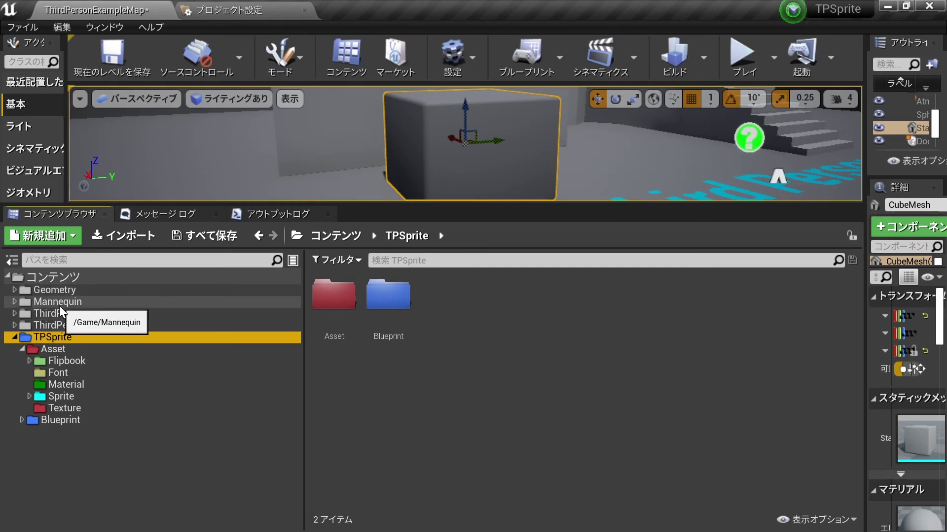
left_click(45, 277)
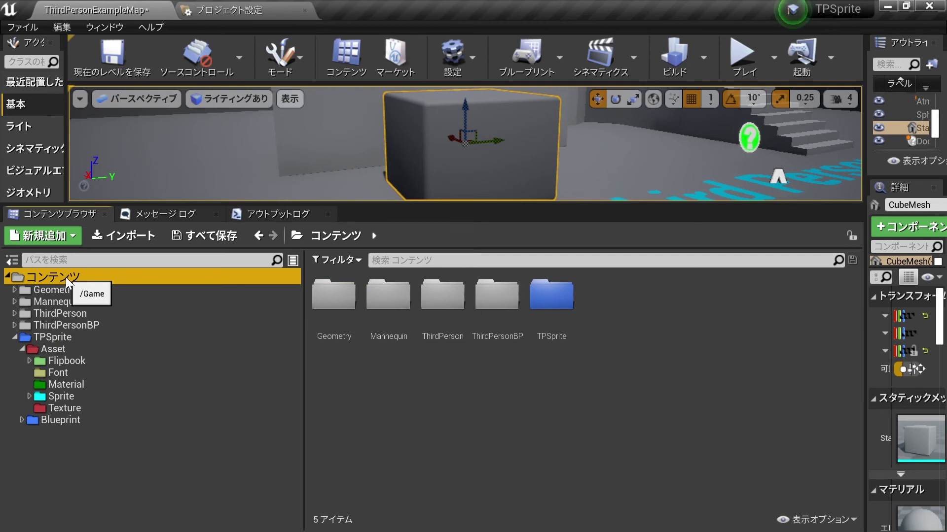
Step: Add a new folder named 00_MyCharacter in the root Content folder
left_click(46, 237)
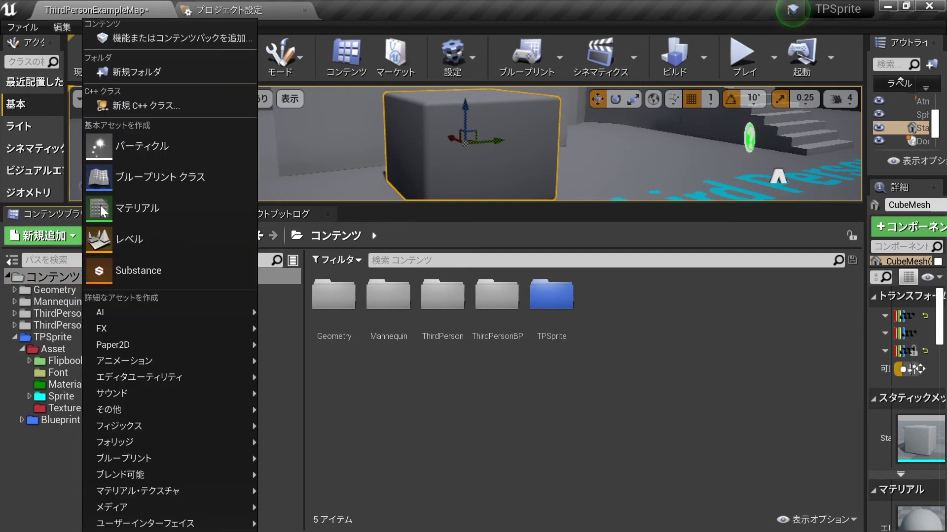
left_click(143, 72)
type("MyCharacte")
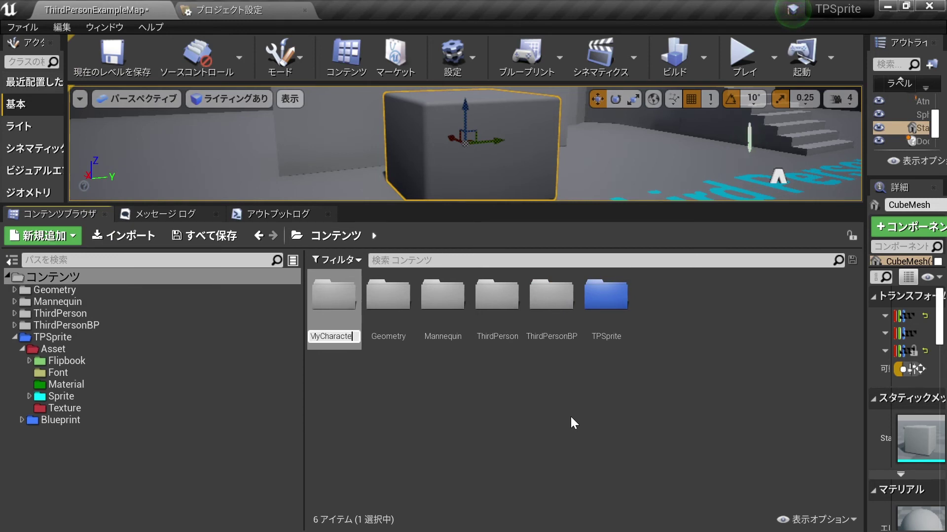
type("r")
key("Return")
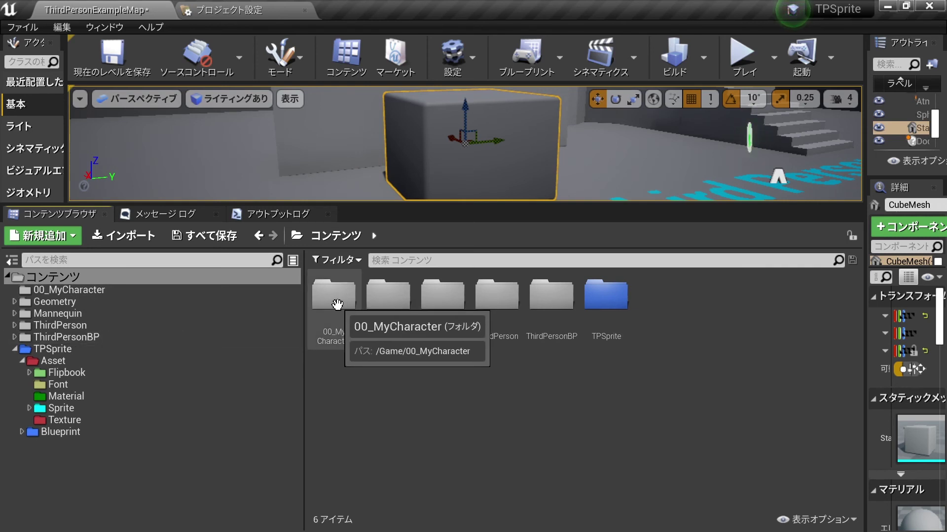
Step: Give the 00_MyCharacter folder a new custom yellow colour
left_click(47, 293)
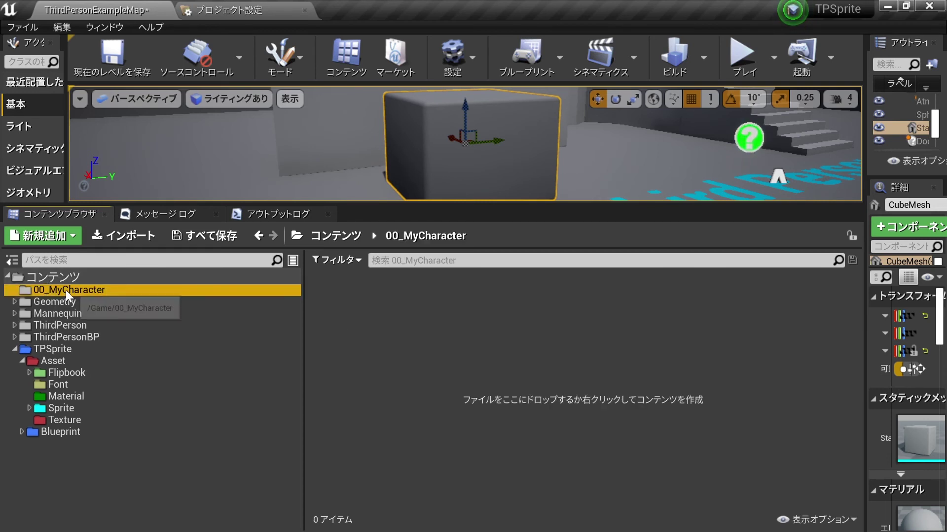
right_click(66, 290)
mouse_move(139, 293)
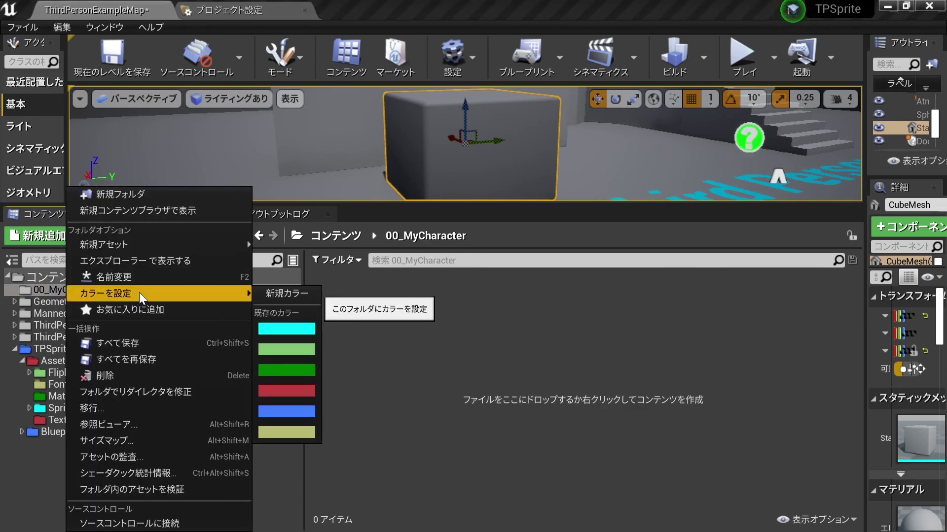
left_click(286, 291)
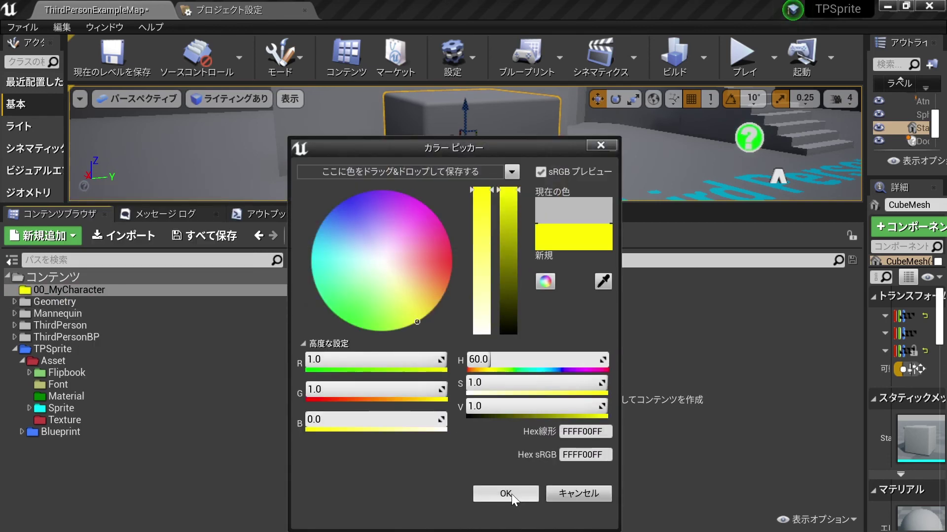
left_click(508, 493)
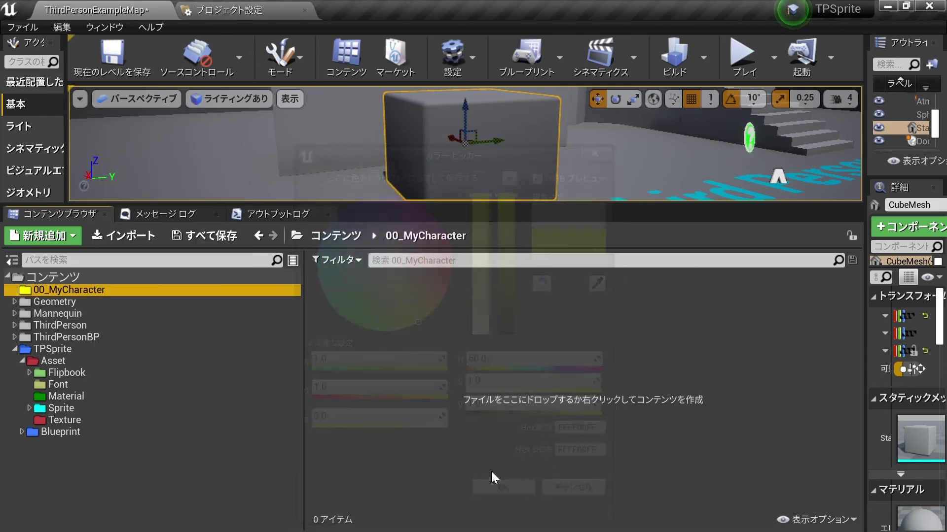
Step: Browse the Content, Mannequin and Geometry folders, ending in the empty 00_MyCharacter folder
left_click(57, 280)
left_click(58, 292)
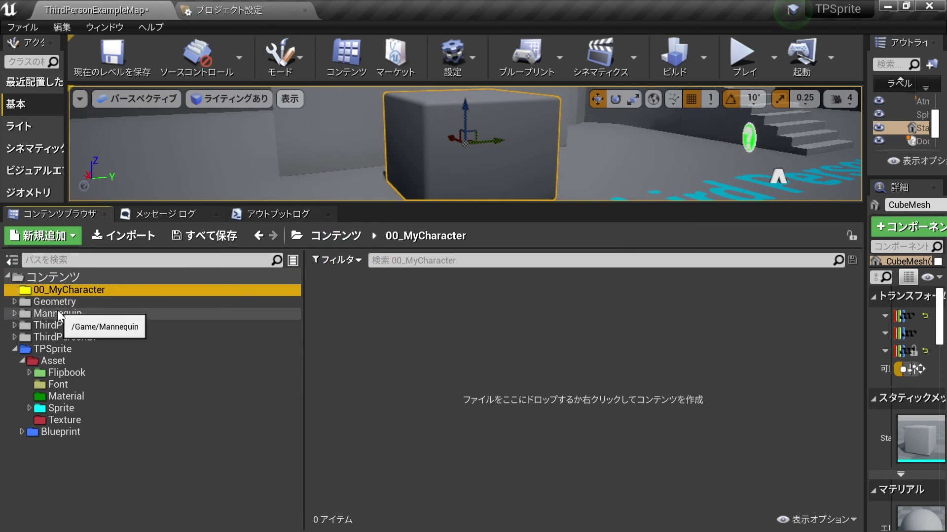
left_click(58, 310)
left_click(50, 299)
left_click(52, 291)
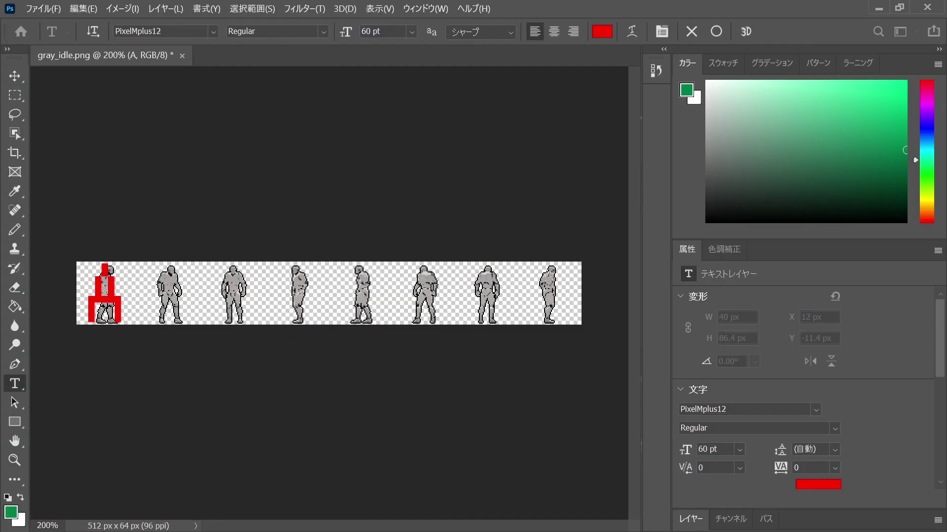
Step: Select all of the red text and commit it with the Move tool
key("ctrl+a")
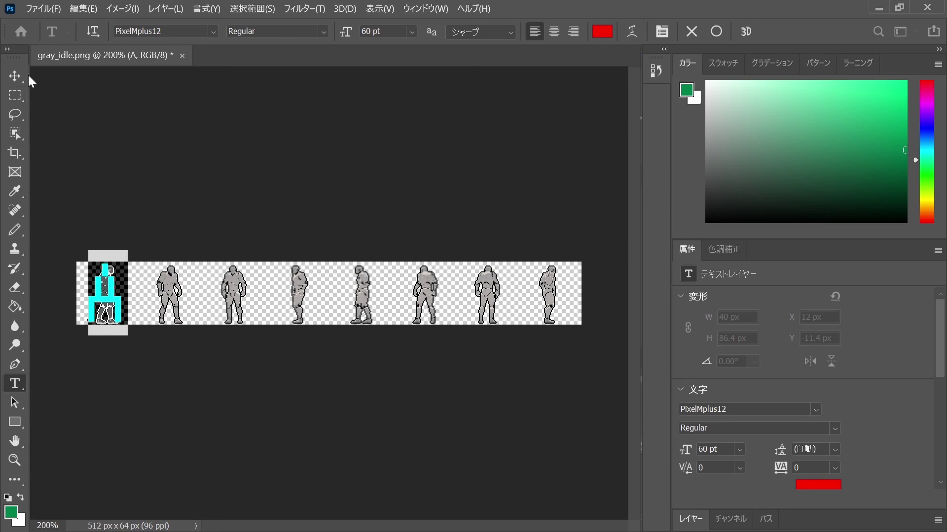
left_click(24, 77)
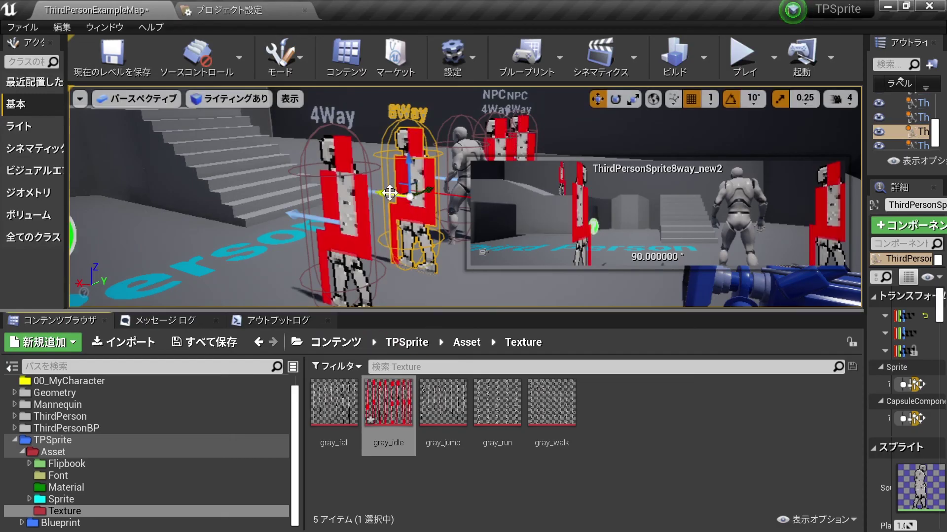
Step: Deselect the 8Way sprite character to check the red reimported gray_idle texture
left_click(483, 252)
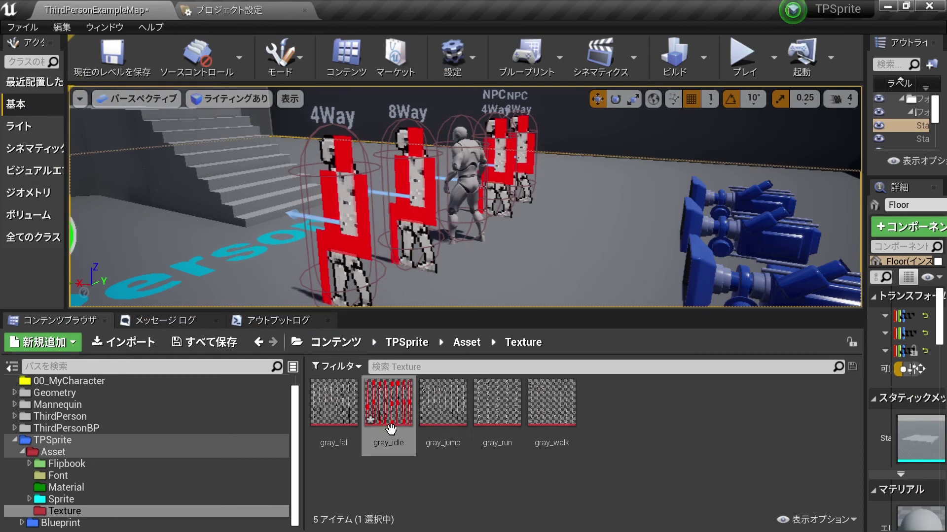
mouse_move(396, 419)
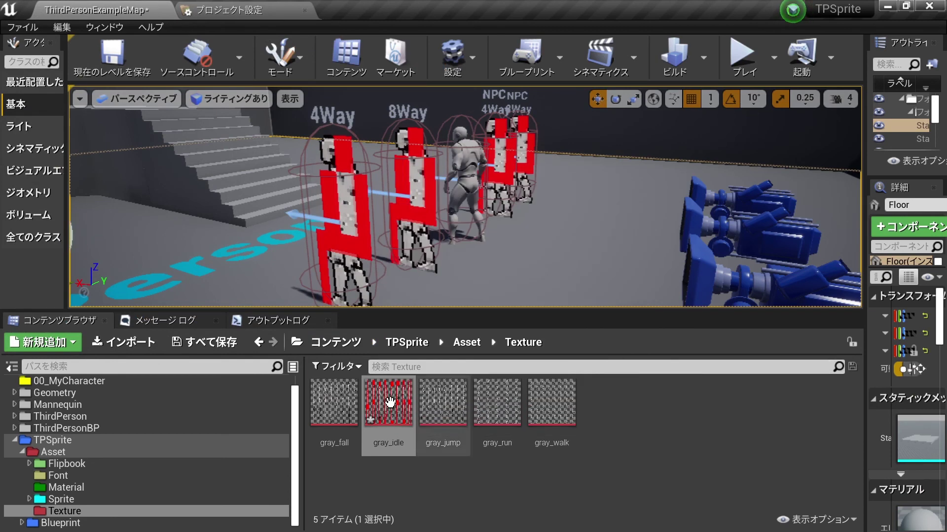